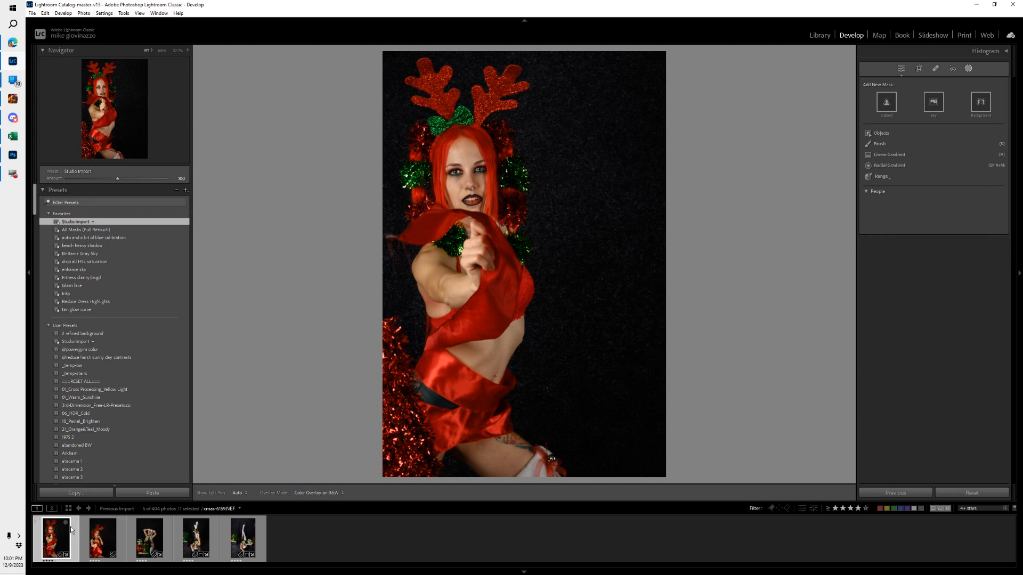
- Look through the filmstrip photos, create a background mask on the second photo, and reset its adjustments
click(163, 537)
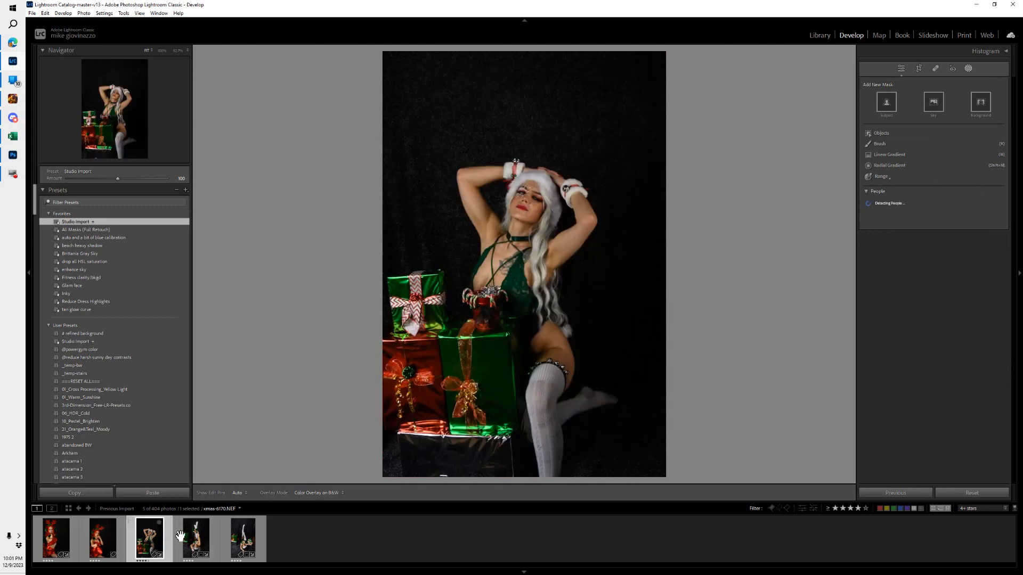
click(214, 539)
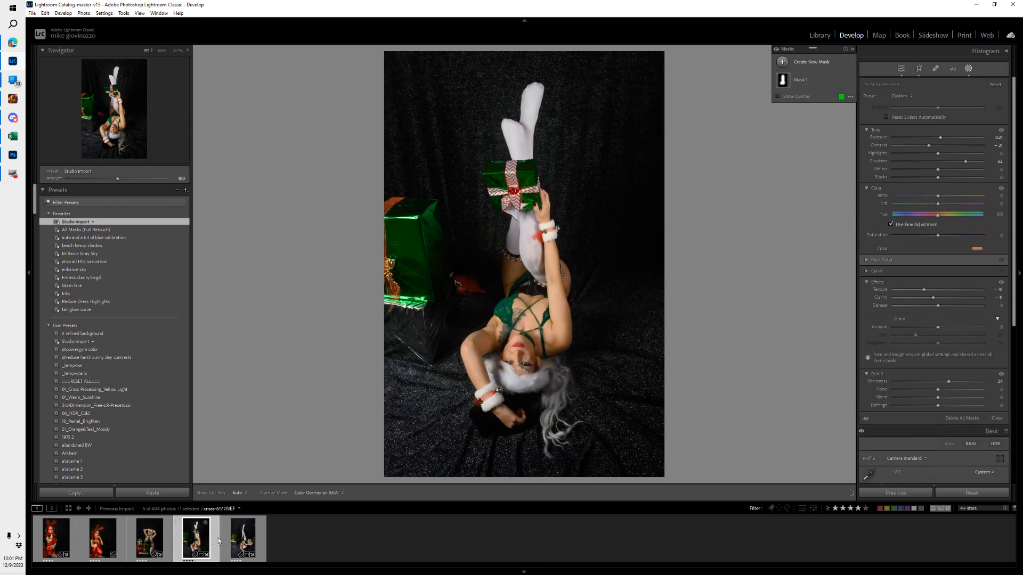
click(120, 540)
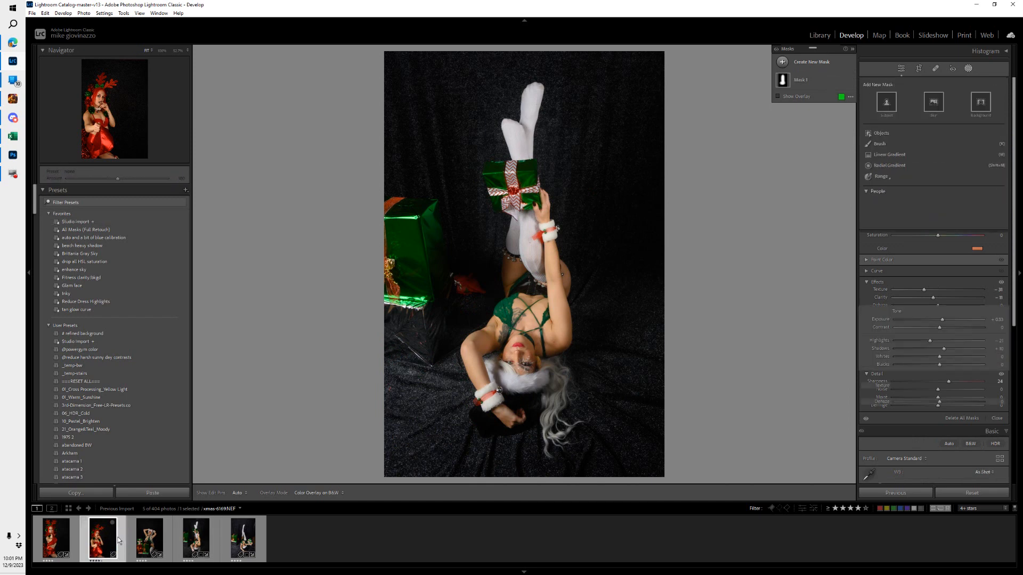
click(980, 114)
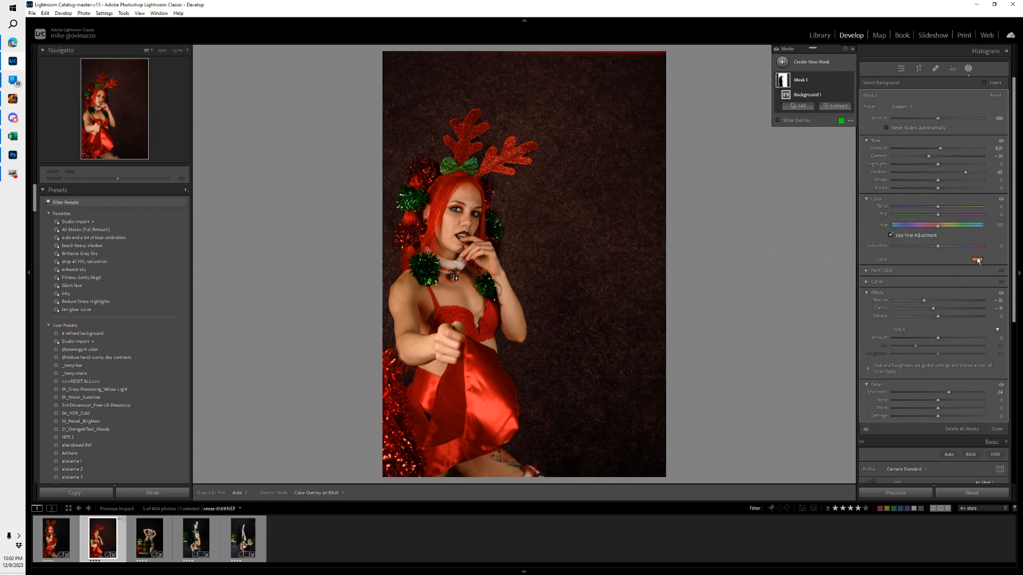
click(995, 96)
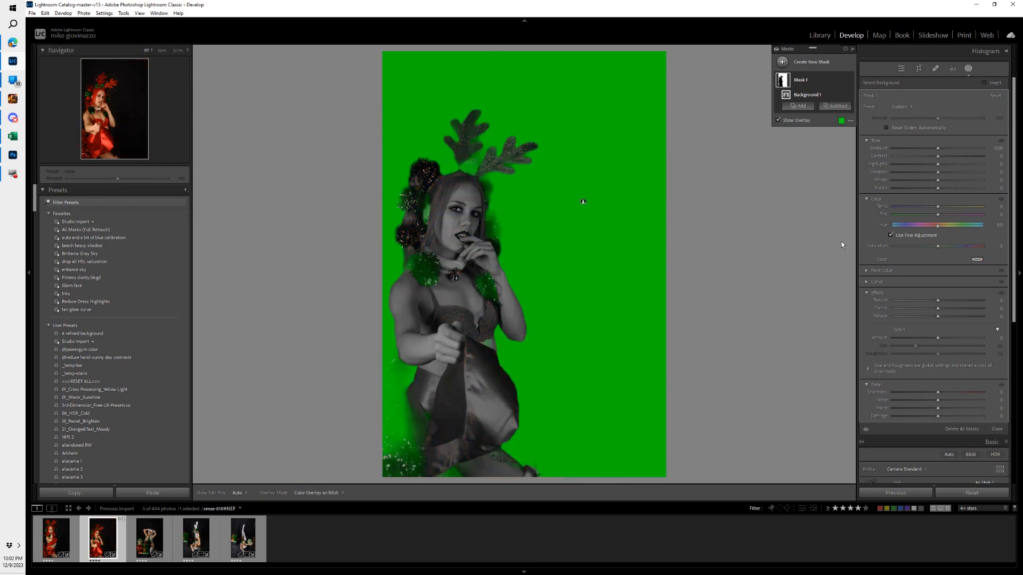
- Subtract the green tinsel pom-poms and nearby spill around the model from the background mask with a brush
click(836, 106)
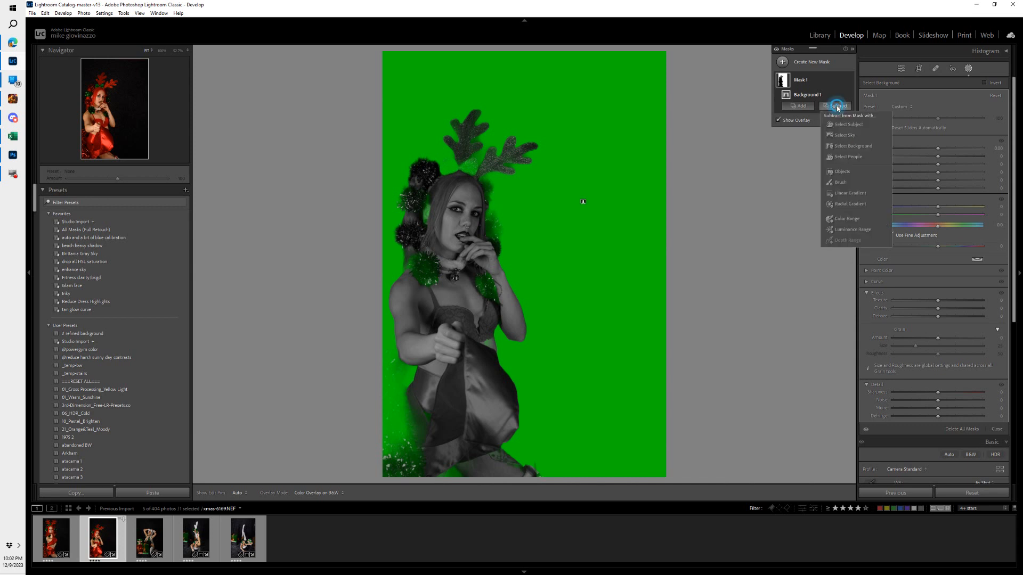
click(840, 182)
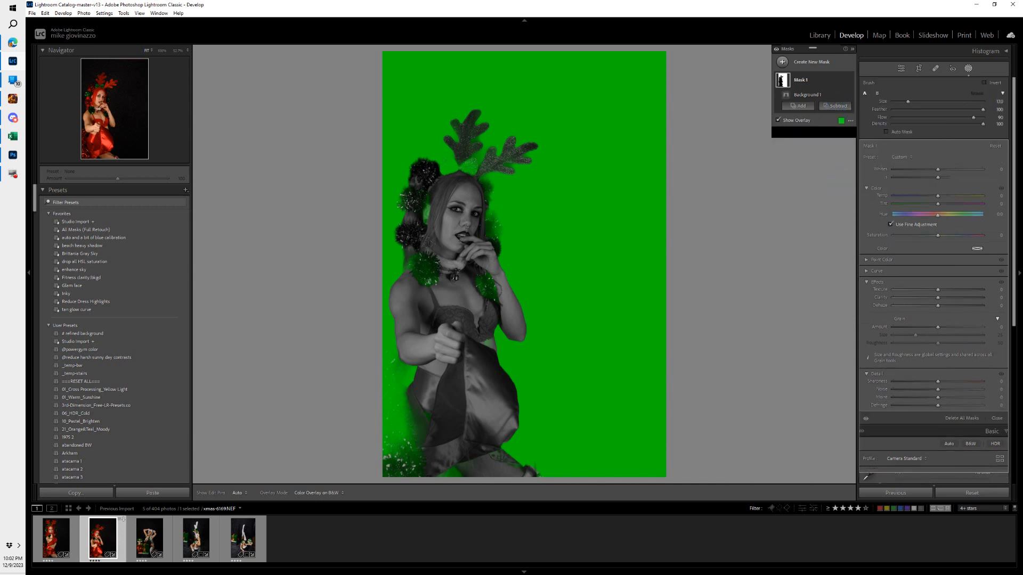
scroll(475, 272, down, 5)
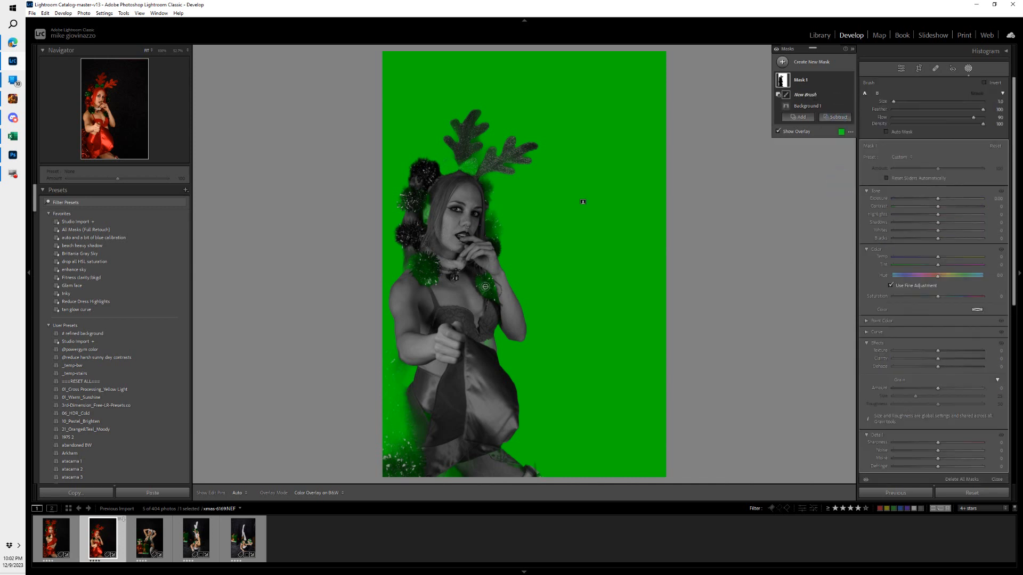
mouse_move(485, 288)
mouse_down()
mouse_move(483, 273)
mouse_move(480, 289)
mouse_move(414, 266)
mouse_up()
scroll(476, 287, up, 4)
key(h)
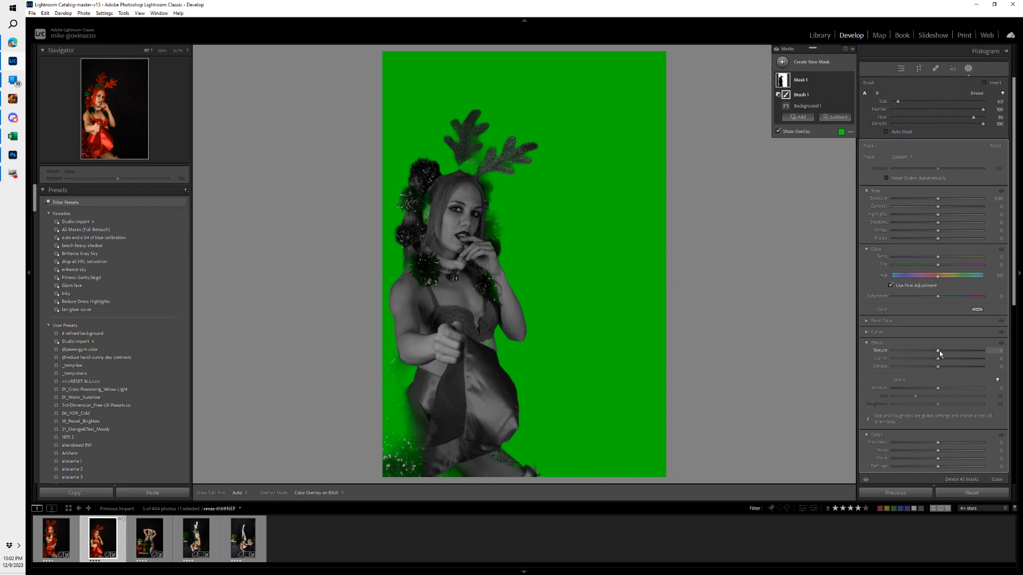
- Adjust the background mask with increased Texture, Whites 47, slightly lower Blacks and a fully saturated red color tint
drag(939, 350, 958, 353)
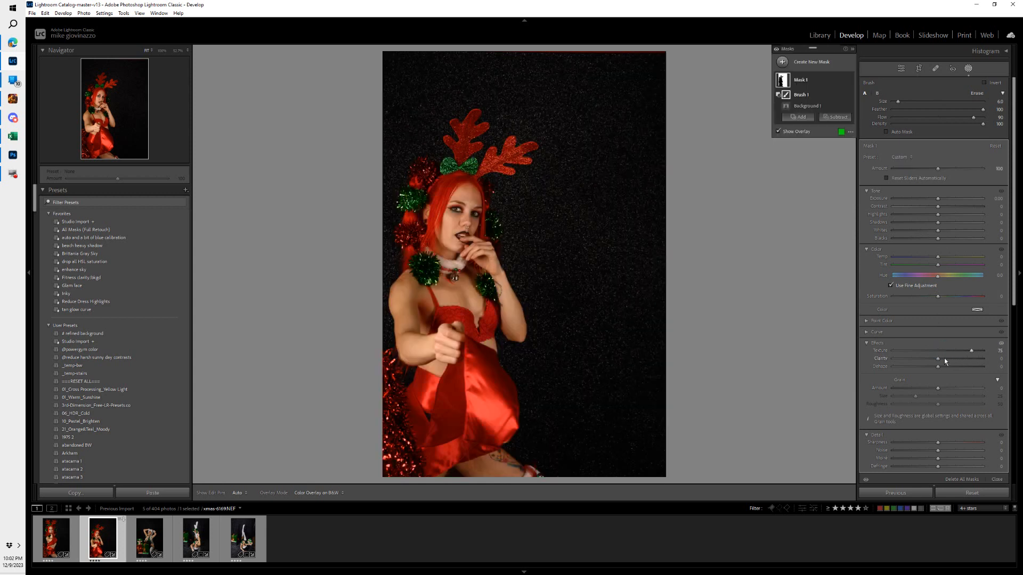
mouse_move(938, 238)
mouse_down()
mouse_move(927, 239)
mouse_move(959, 230)
mouse_move(934, 239)
mouse_up()
click(977, 310)
click(847, 324)
drag(832, 312, 815, 305)
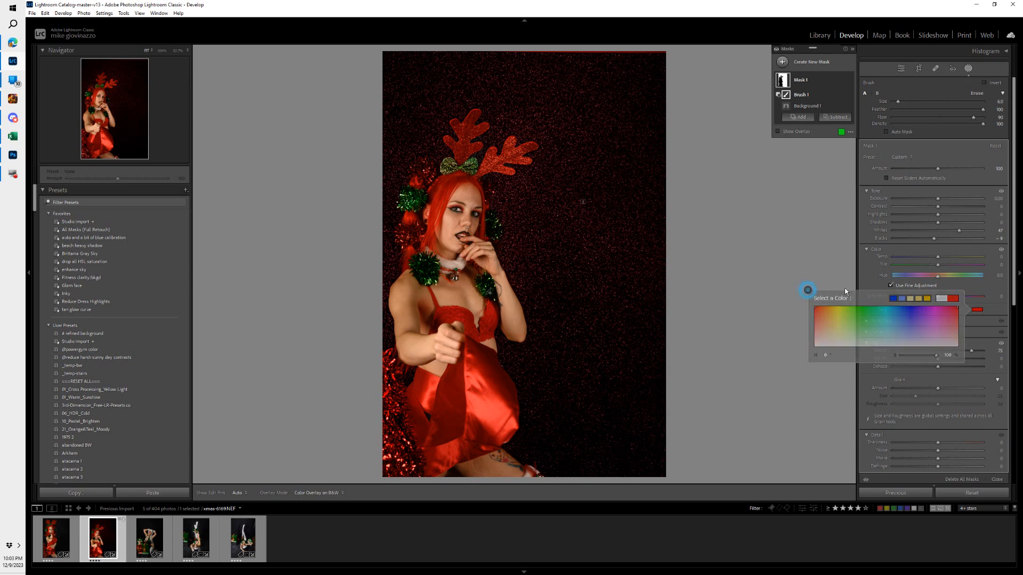
click(807, 291)
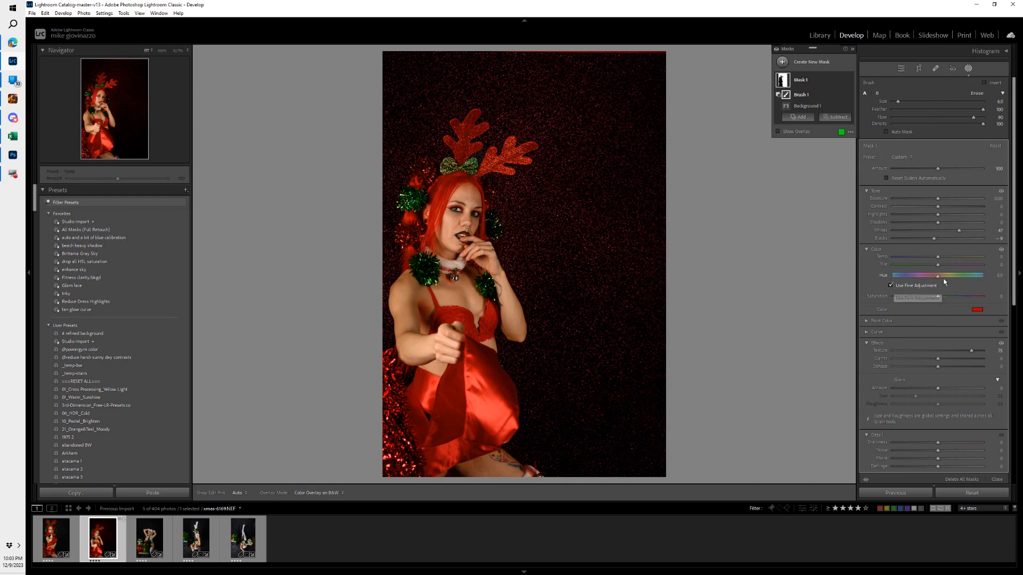
- Turn off fine hue adjustment and shift the whole background mask's hue to about -25
drag(945, 279, 906, 281)
click(891, 286)
mouse_move(941, 283)
mouse_down()
mouse_move(962, 277)
mouse_move(948, 279)
mouse_up()
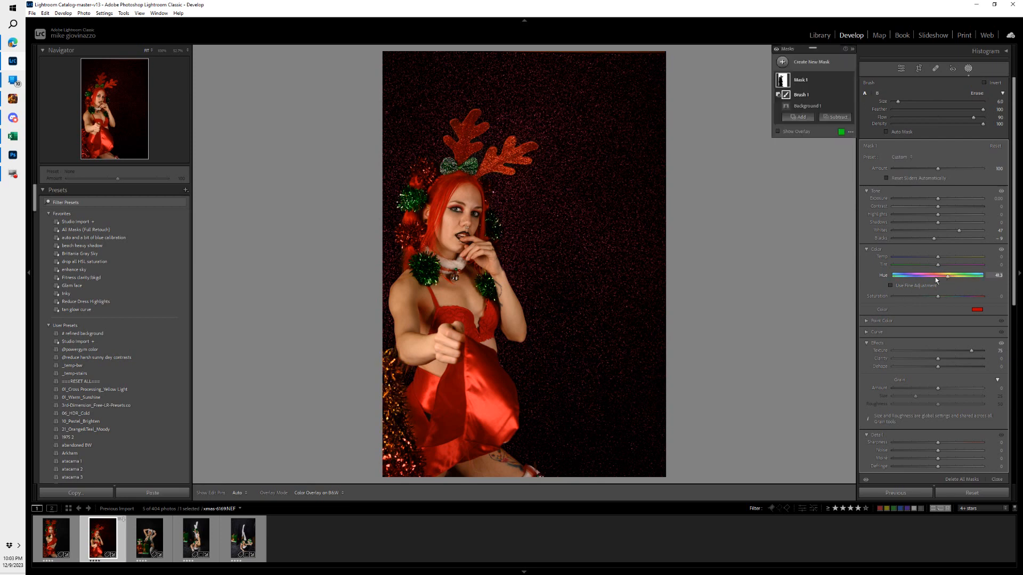
click(807, 106)
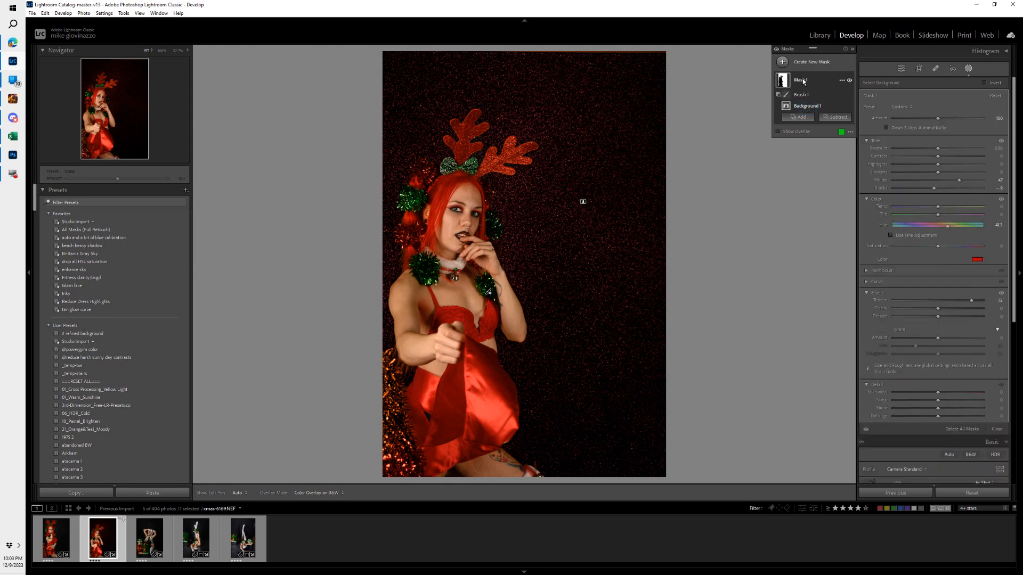
click(802, 81)
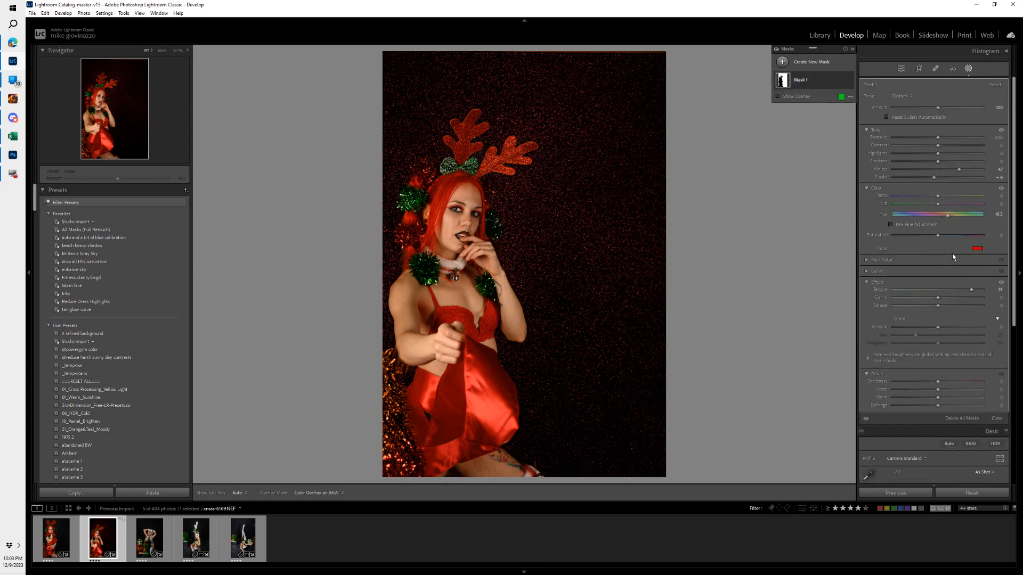
drag(948, 214, 933, 216)
- Crop the photo tighter by trimming empty backdrop above the antlers, keeping the full width
key(r)
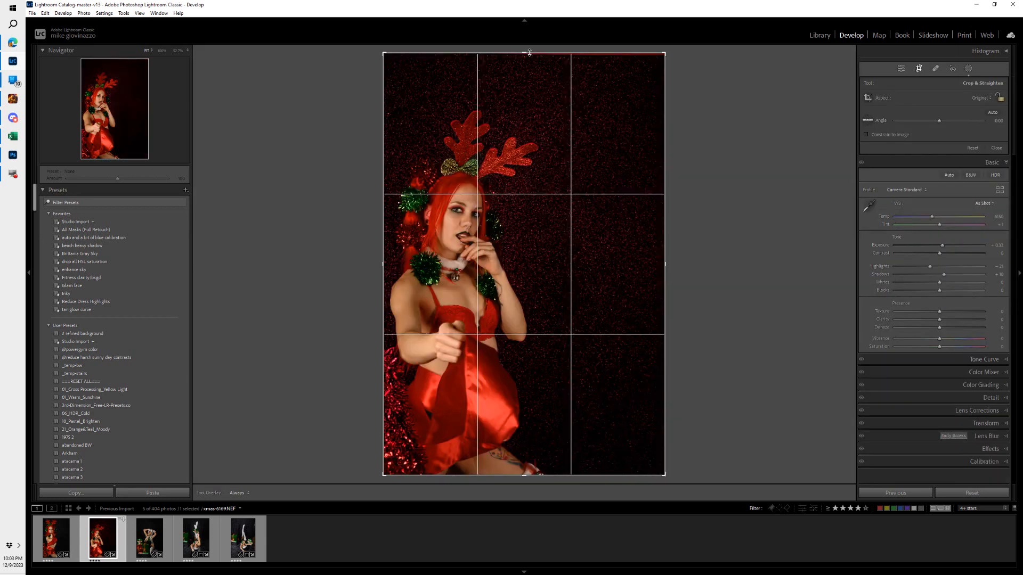
drag(520, 51, 516, 73)
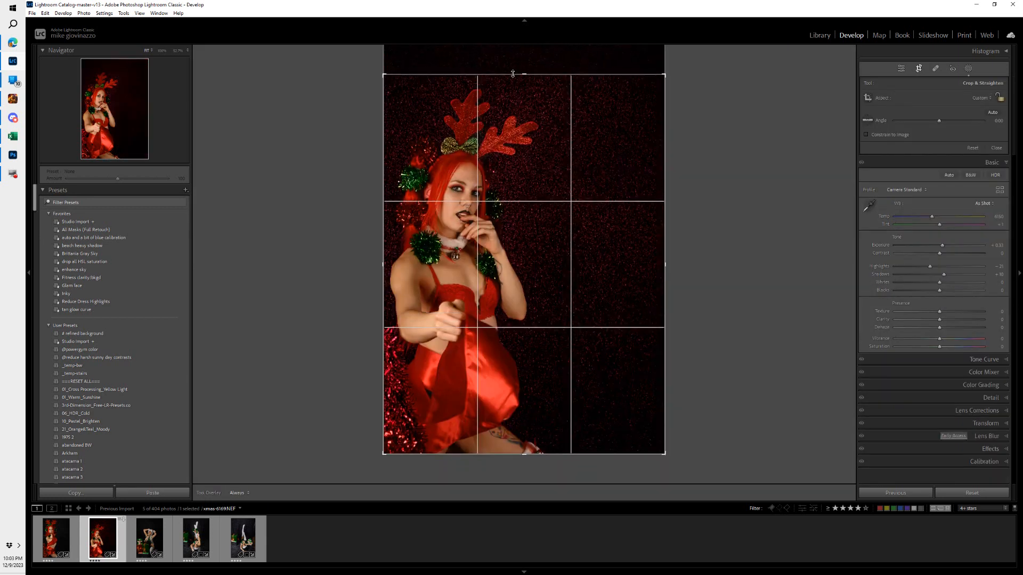
mouse_move(523, 456)
mouse_down()
mouse_move(527, 426)
mouse_move(528, 466)
mouse_up()
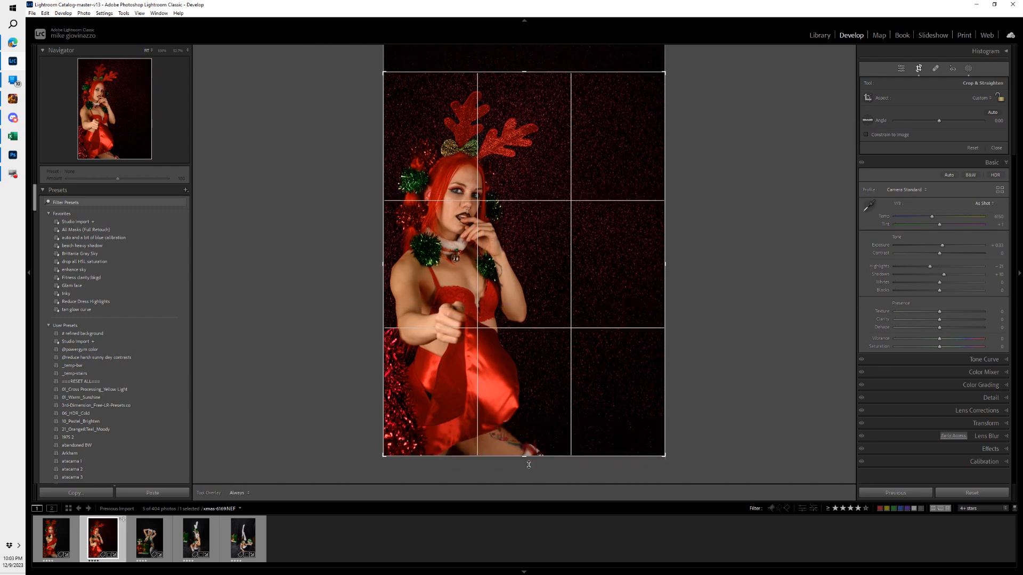
key(Return)
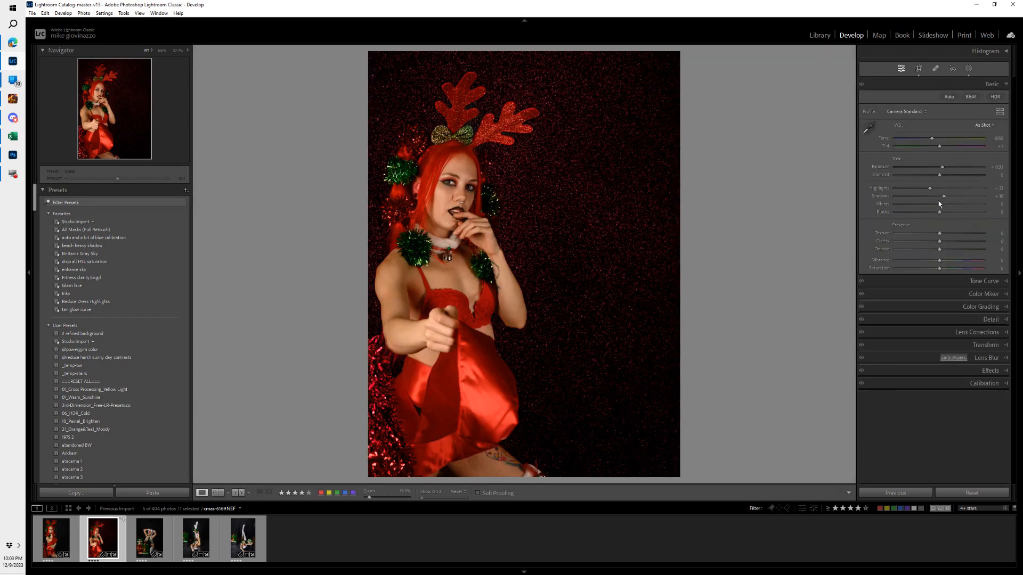
- Raise the photo's overall Whites and Clarity slightly and reduce its Texture
drag(939, 204, 920, 237)
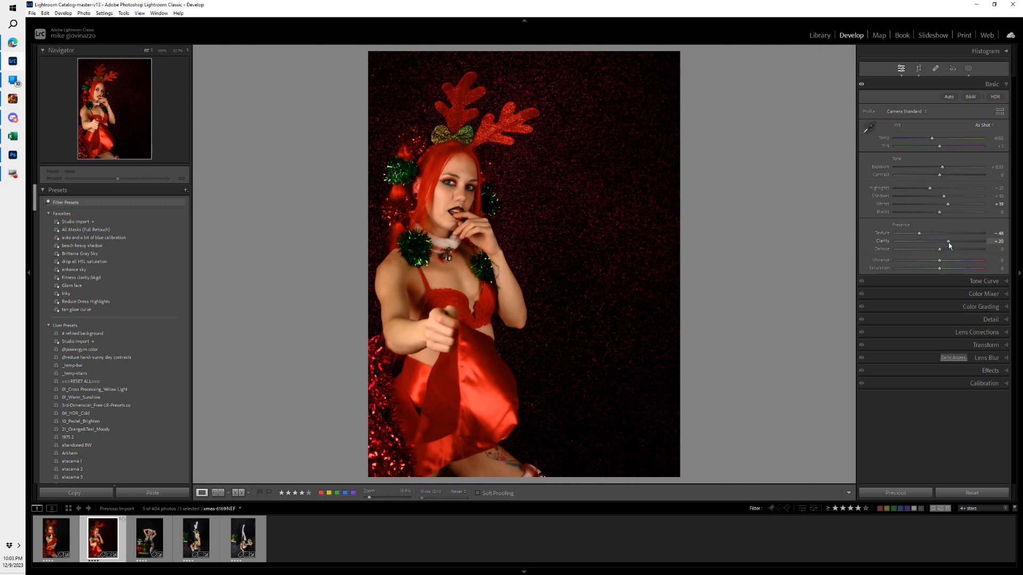
drag(946, 242, 945, 242)
- Reopen the background mask and increase its Texture a little further
click(969, 69)
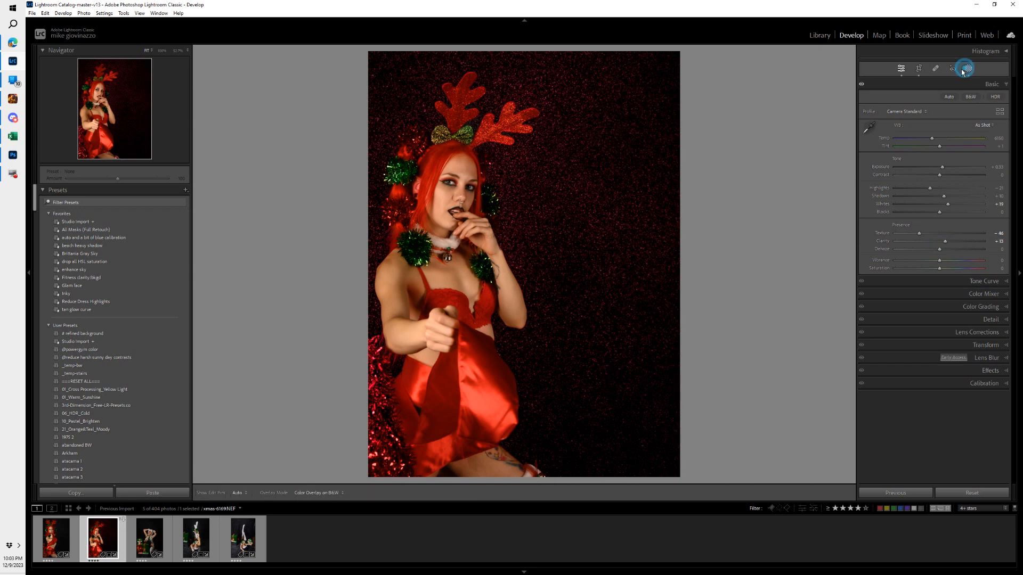
click(802, 81)
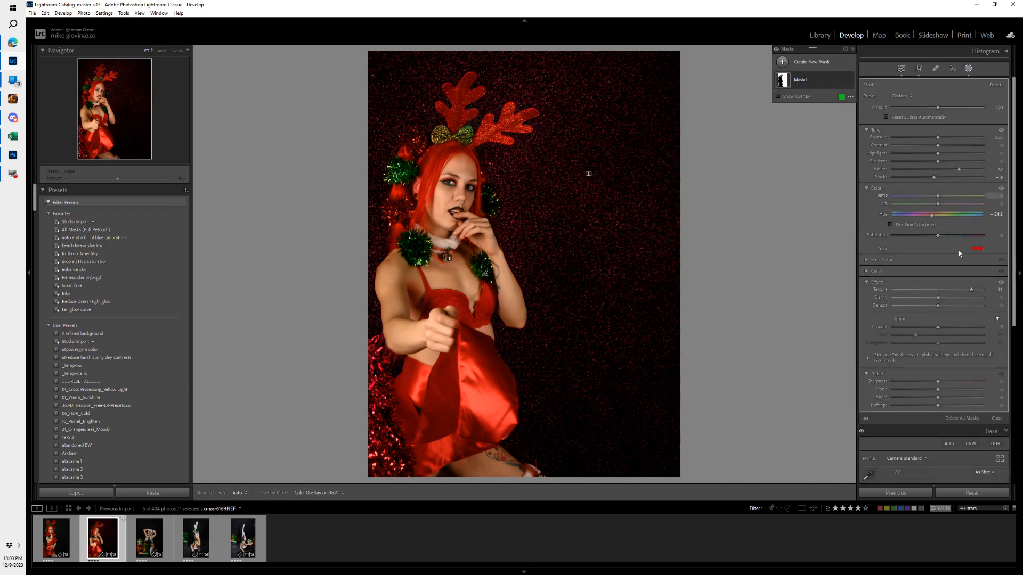
drag(971, 289, 978, 290)
- Open the last filmstrip photo, xmas-6180.NEF, in Photoshop for editing
click(258, 544)
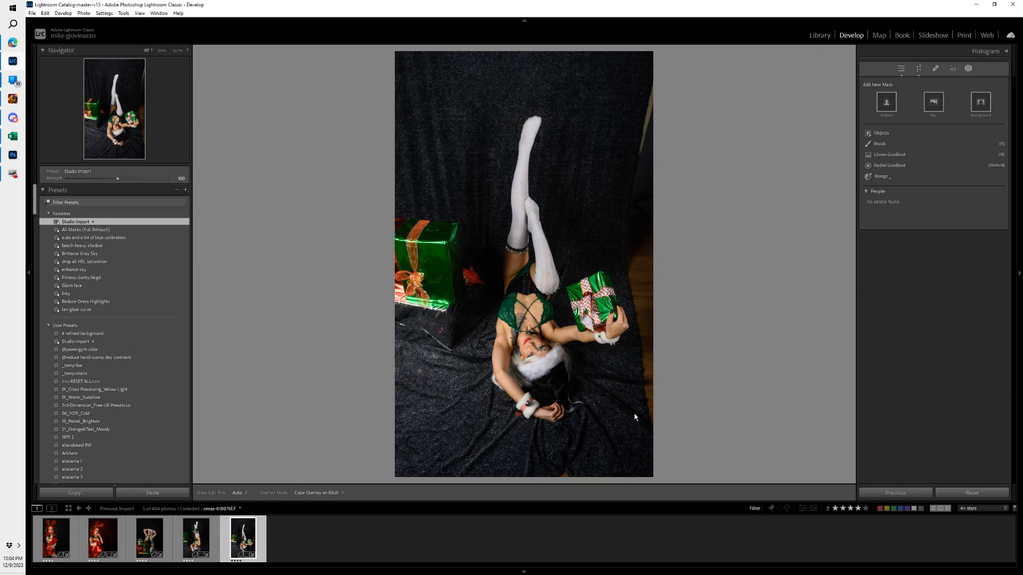
right_click(259, 541)
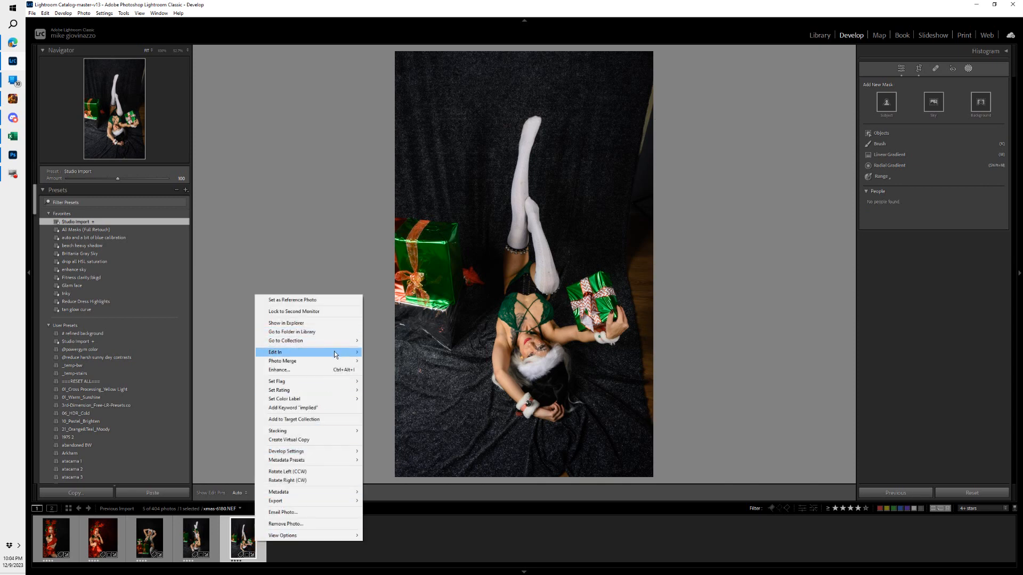
mouse_move(335, 355)
click(413, 352)
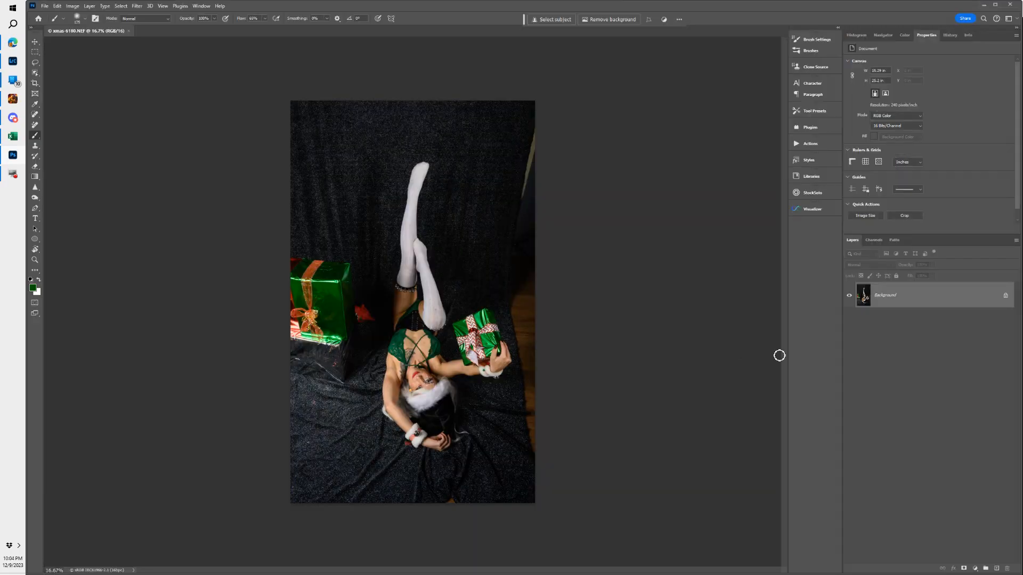
- Duplicate the background layer and lasso the exposed floor along the photo's right edge and the small gap at its bottom edge
key(ctrl+j)
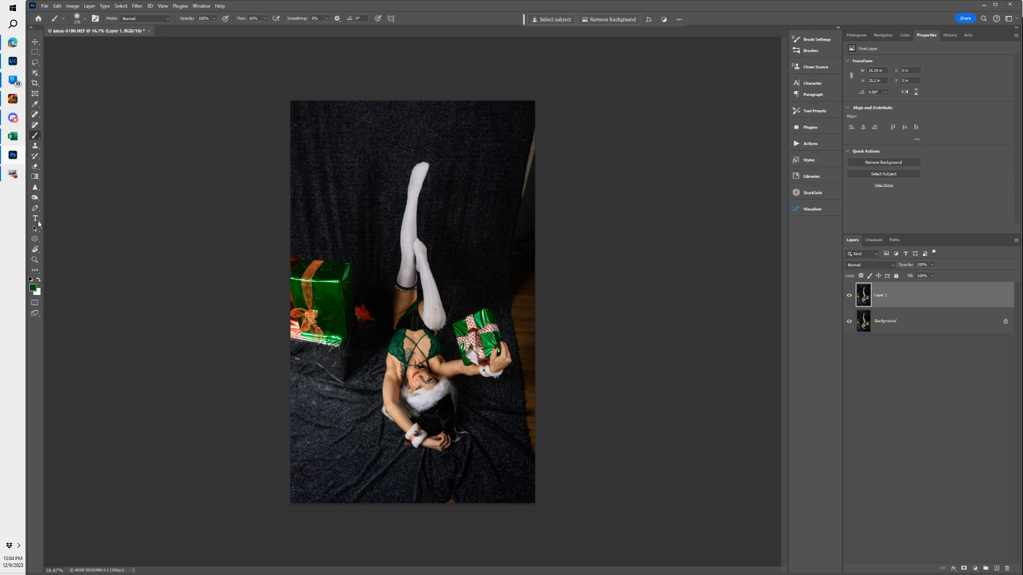
click(35, 114)
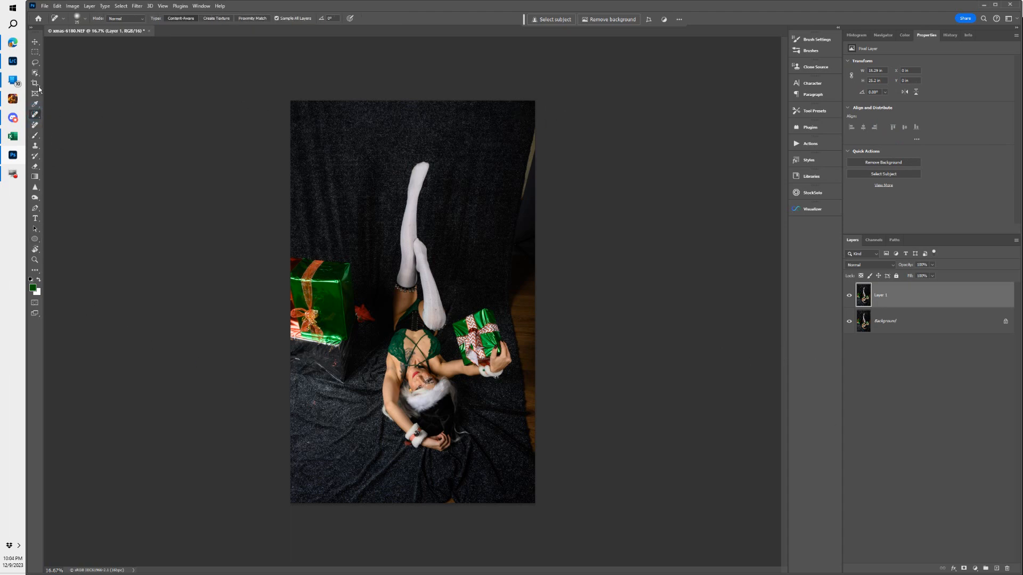
click(35, 62)
mouse_move(550, 118)
mouse_down()
mouse_move(507, 140)
mouse_move(495, 274)
mouse_move(517, 432)
mouse_move(577, 448)
mouse_move(582, 272)
mouse_move(561, 126)
mouse_move(547, 118)
mouse_up()
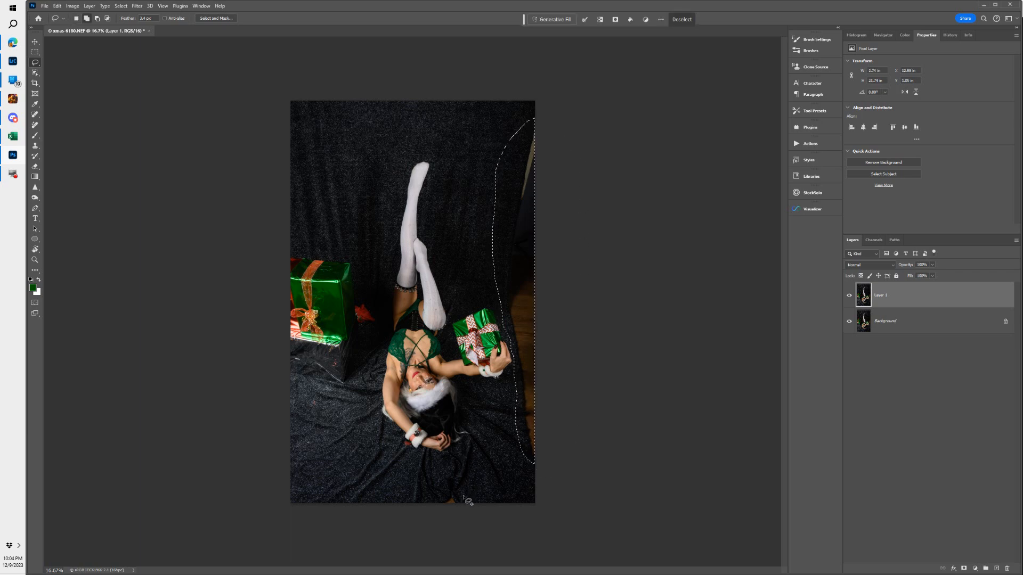
mouse_move(468, 501)
mouse_down()
mouse_move(434, 504)
mouse_move(459, 490)
mouse_move(469, 501)
mouse_up()
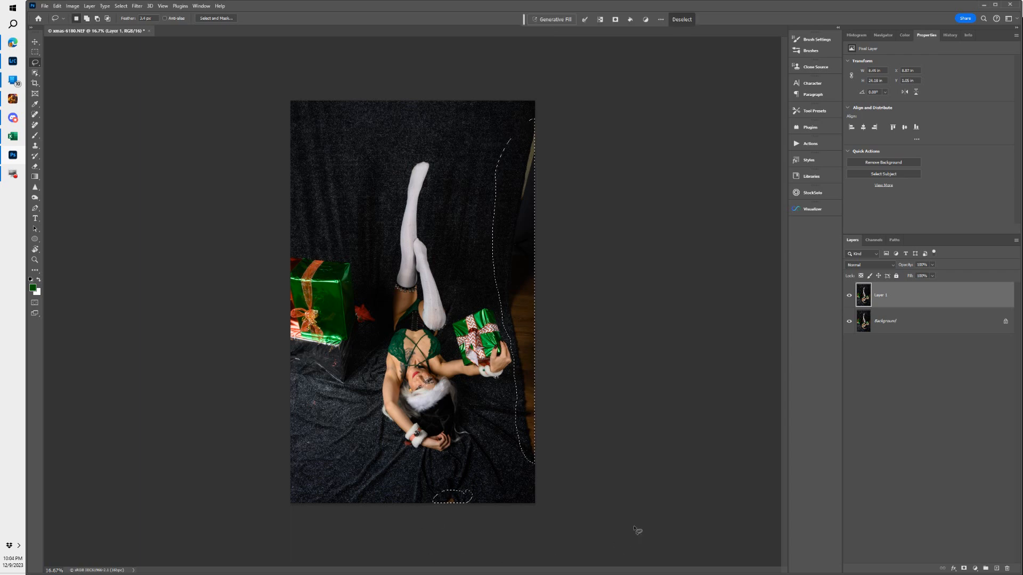
- Start Content-Aware Fill on the selection and exclude the model, her hair and the gift boxes from the sampling area
click(45, 6)
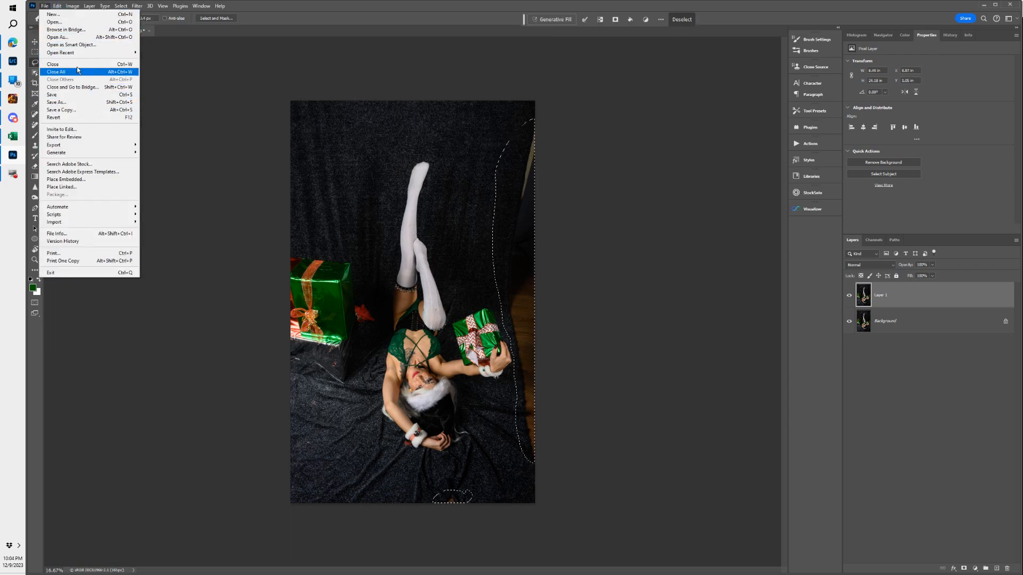
mouse_move(57, 5)
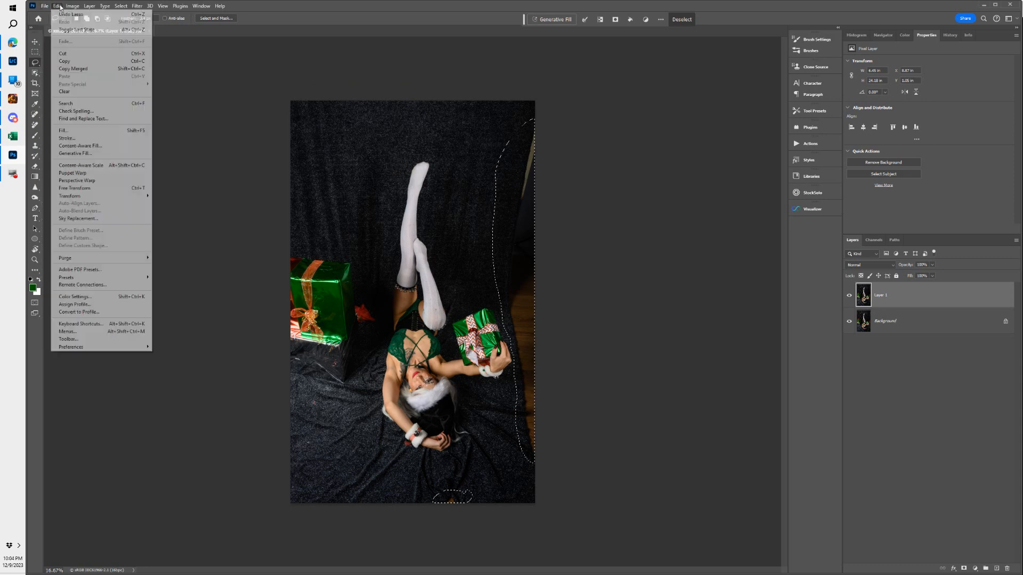
click(116, 147)
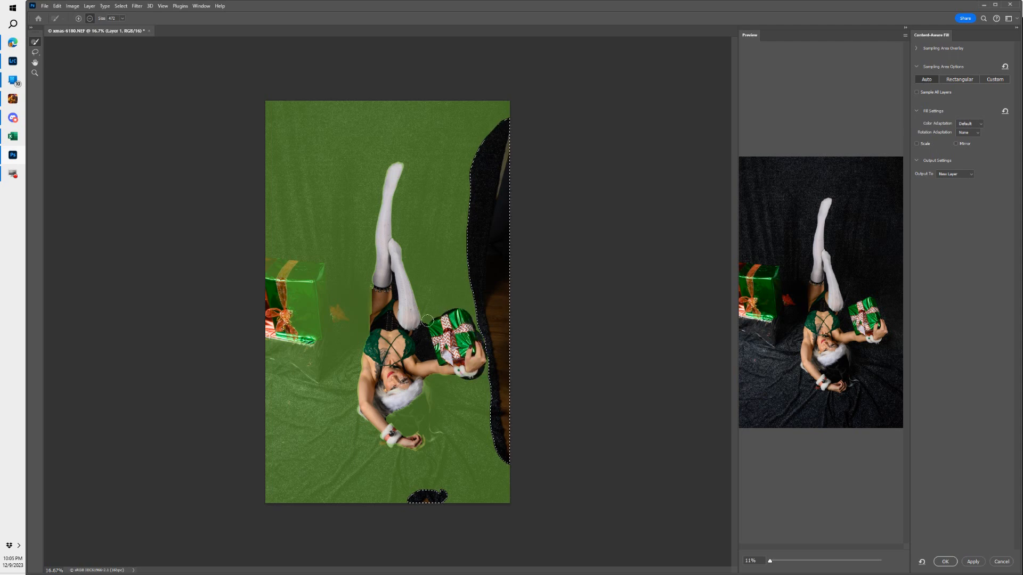
mouse_move(422, 357)
mouse_down()
mouse_move(405, 409)
mouse_move(386, 411)
mouse_move(422, 417)
mouse_move(423, 429)
mouse_move(415, 418)
mouse_move(384, 418)
mouse_move(375, 377)
mouse_up()
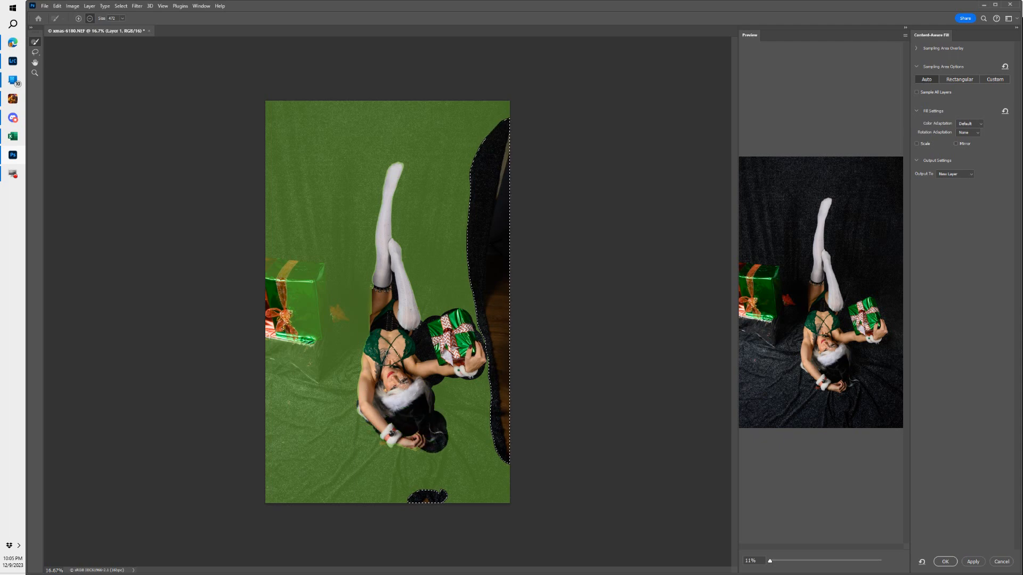
mouse_move(256, 267)
mouse_down()
mouse_move(303, 267)
mouse_move(312, 313)
mouse_move(308, 302)
mouse_move(252, 316)
mouse_move(271, 286)
mouse_move(259, 261)
mouse_move(282, 290)
mouse_move(249, 287)
mouse_up()
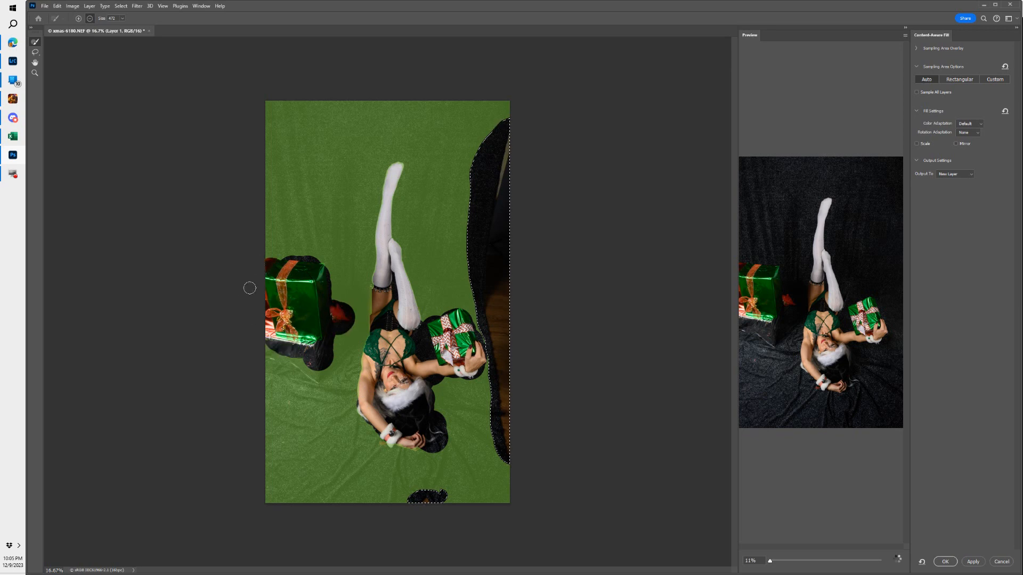
scroll(889, 266, up, 3)
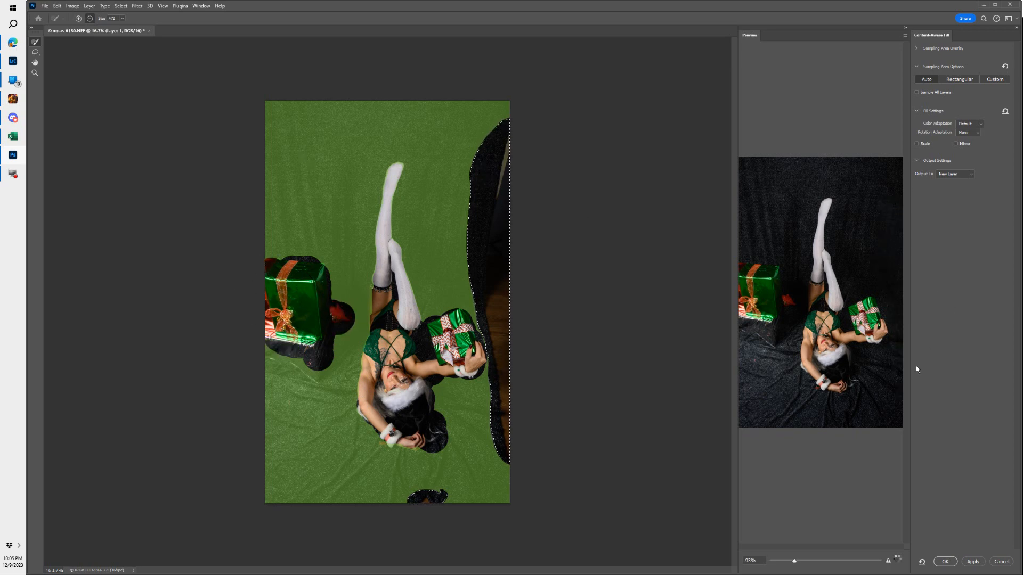
- Output the Content-Aware Fill to a new layer, clear the selection and merge the fill layer into Layer 1
click(945, 562)
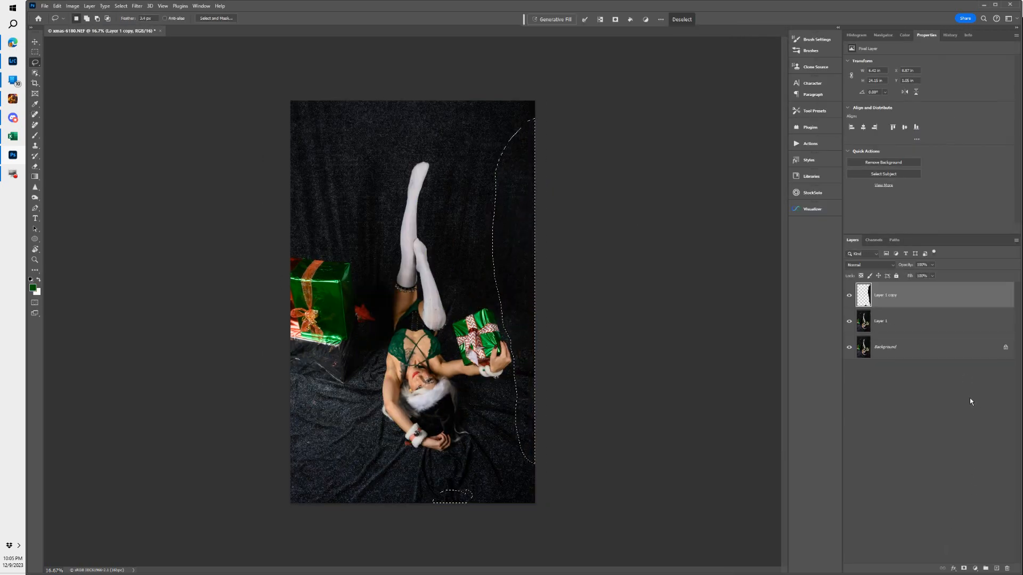
key(ctrl+d)
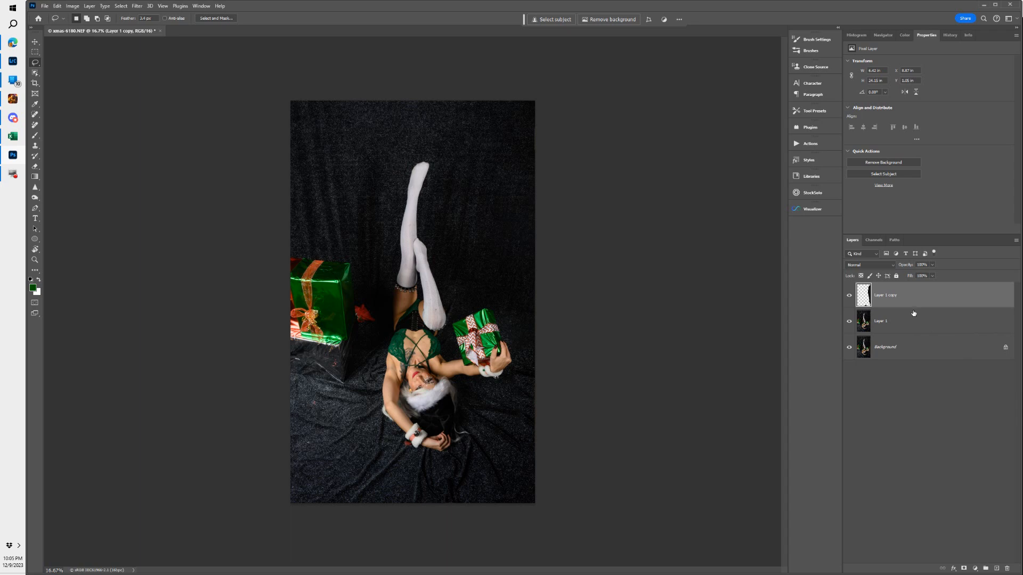
key(Delete)
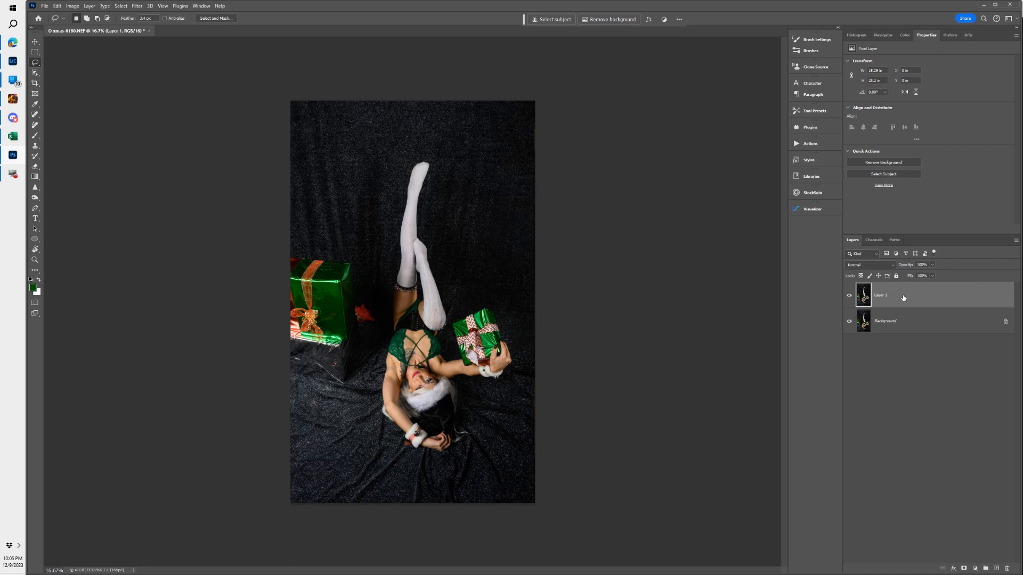
- Convert Layer 1 to a smart object
right_click(934, 292)
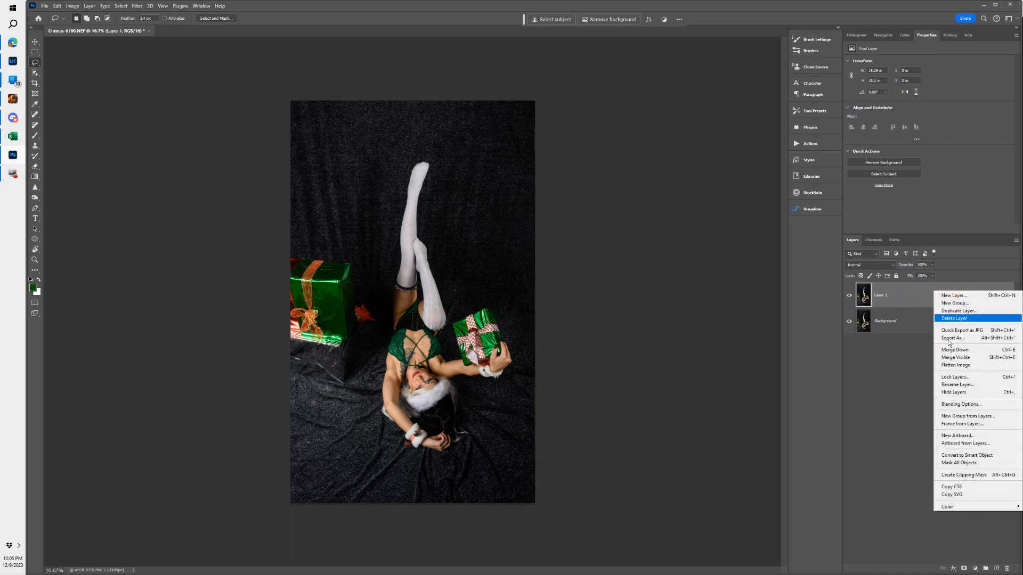
click(989, 455)
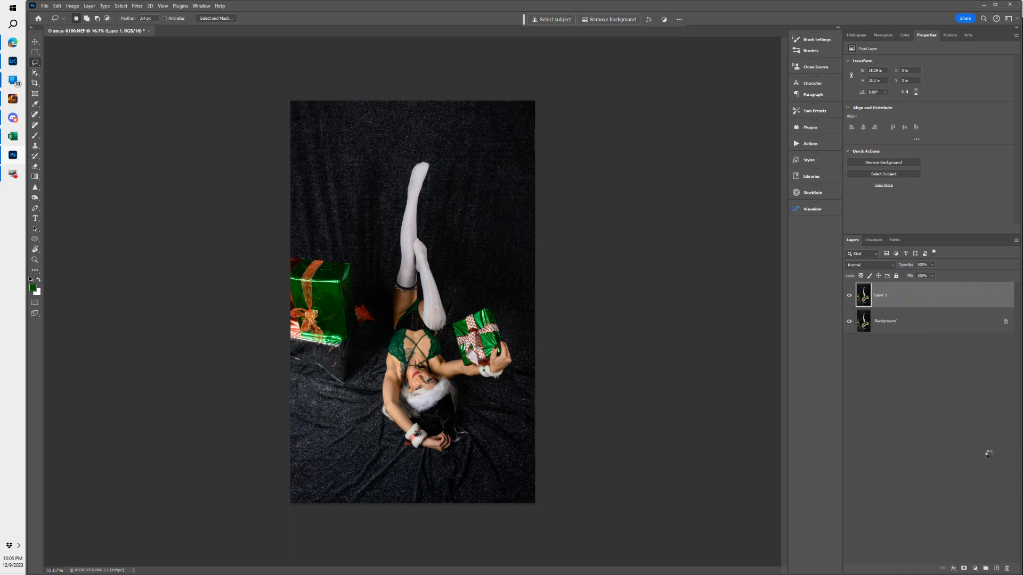
click(138, 6)
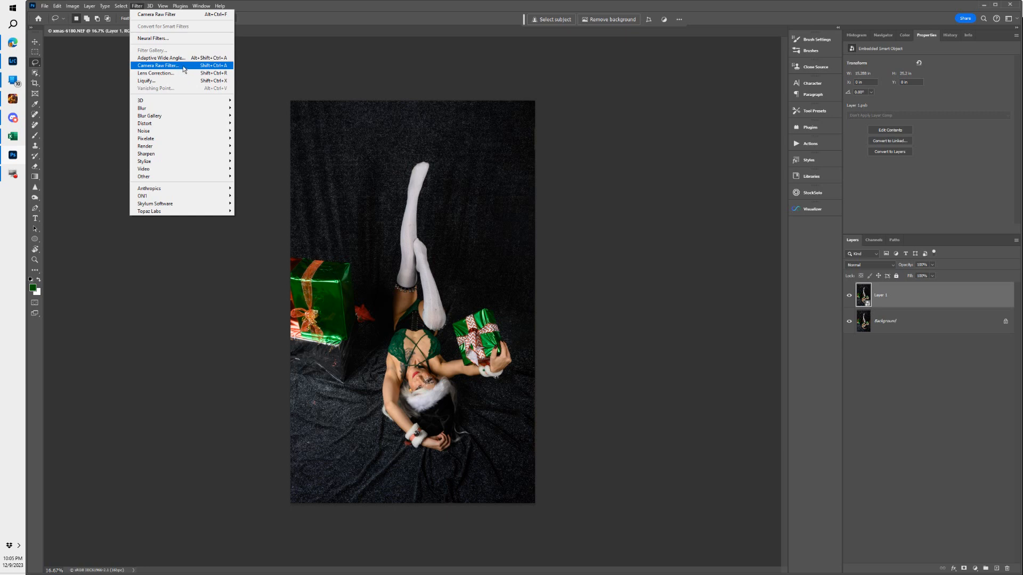
click(160, 65)
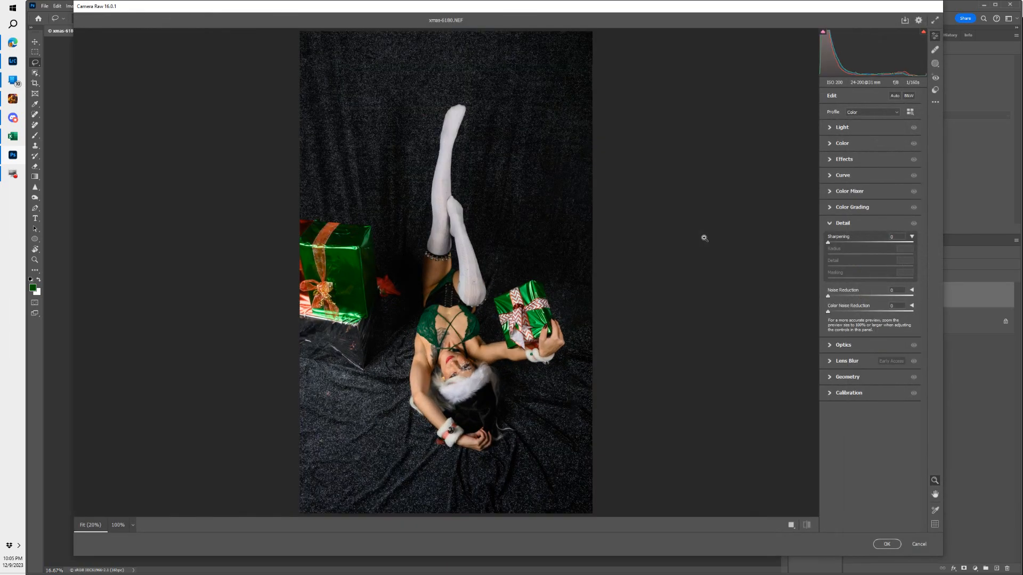
click(935, 63)
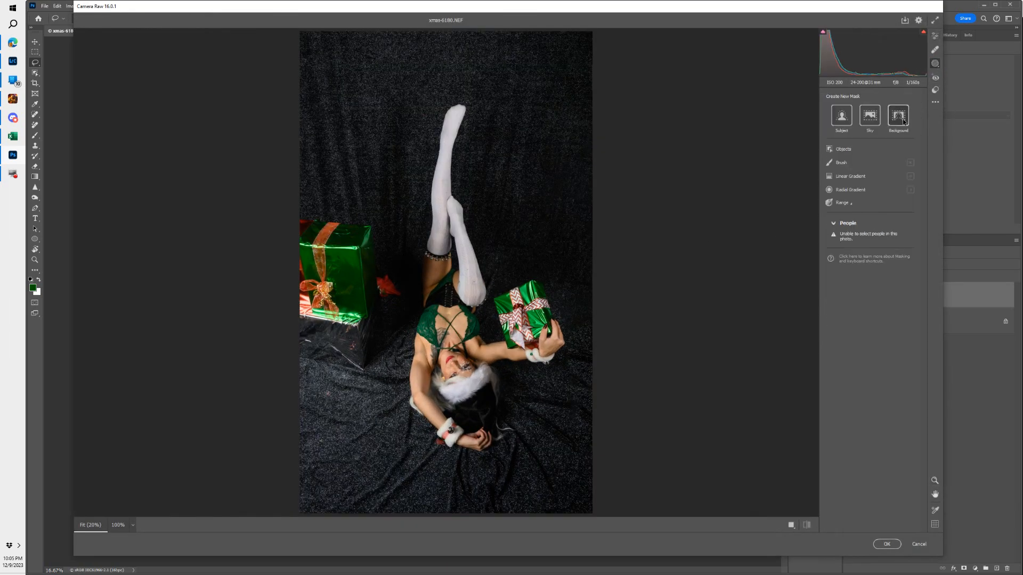
click(898, 115)
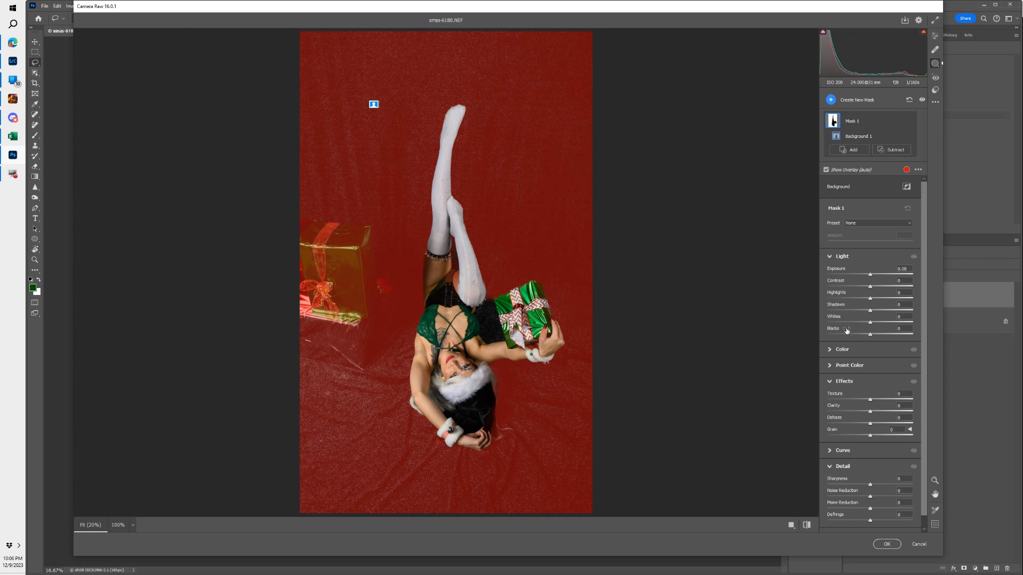
click(893, 149)
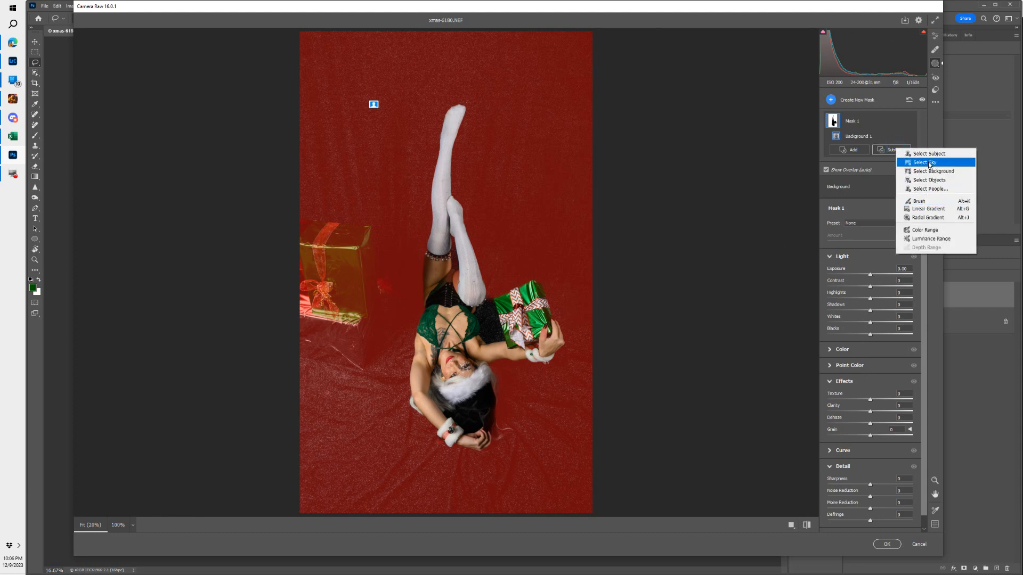
click(929, 182)
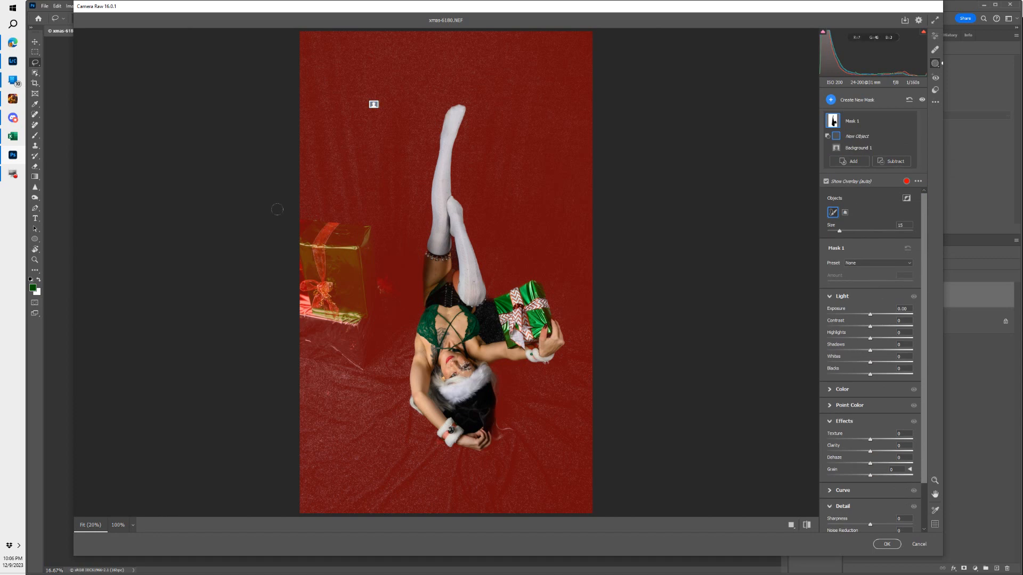
mouse_move(295, 251)
mouse_down()
mouse_move(373, 227)
mouse_move(391, 320)
mouse_move(285, 260)
mouse_up()
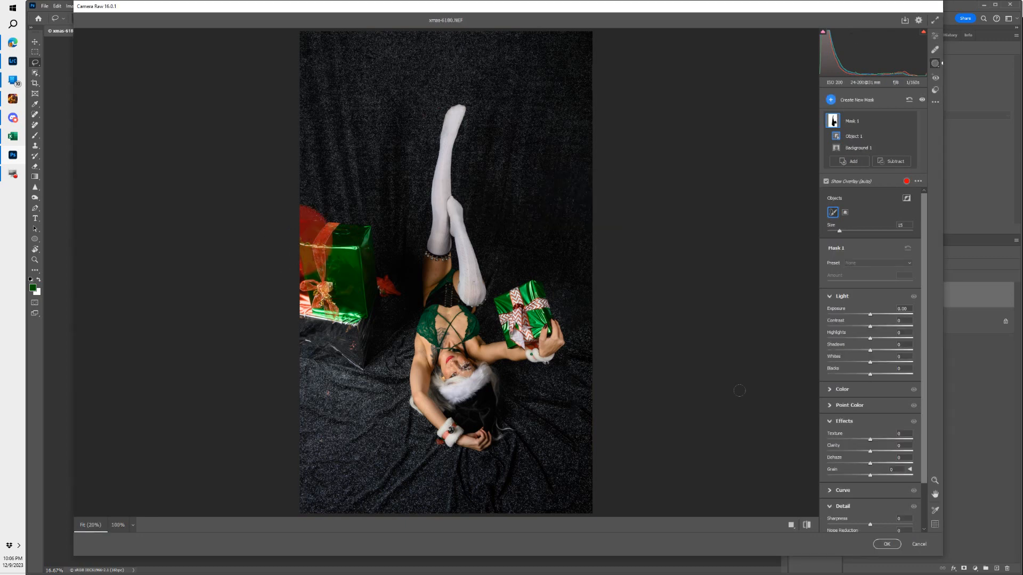
click(918, 544)
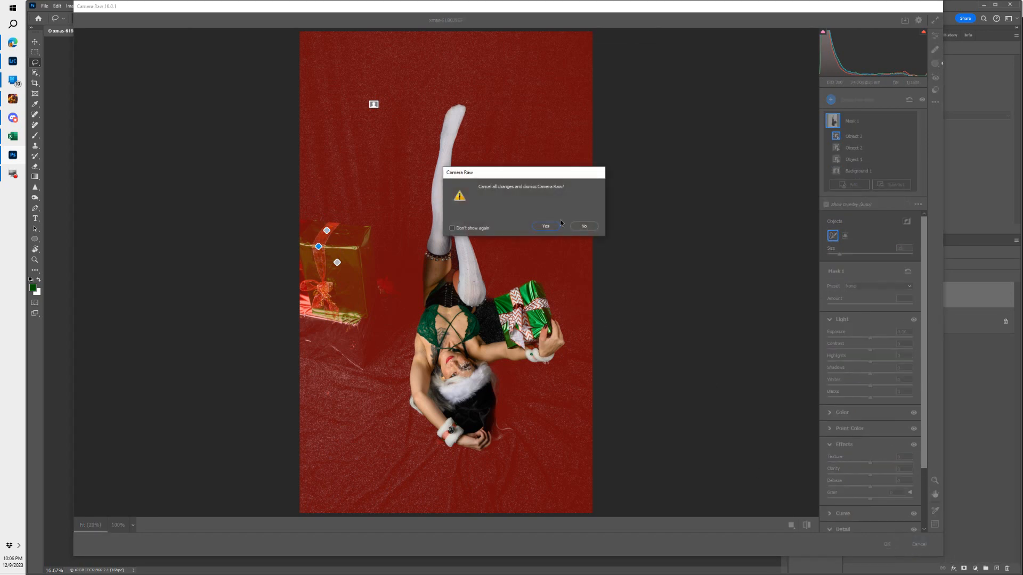
click(549, 228)
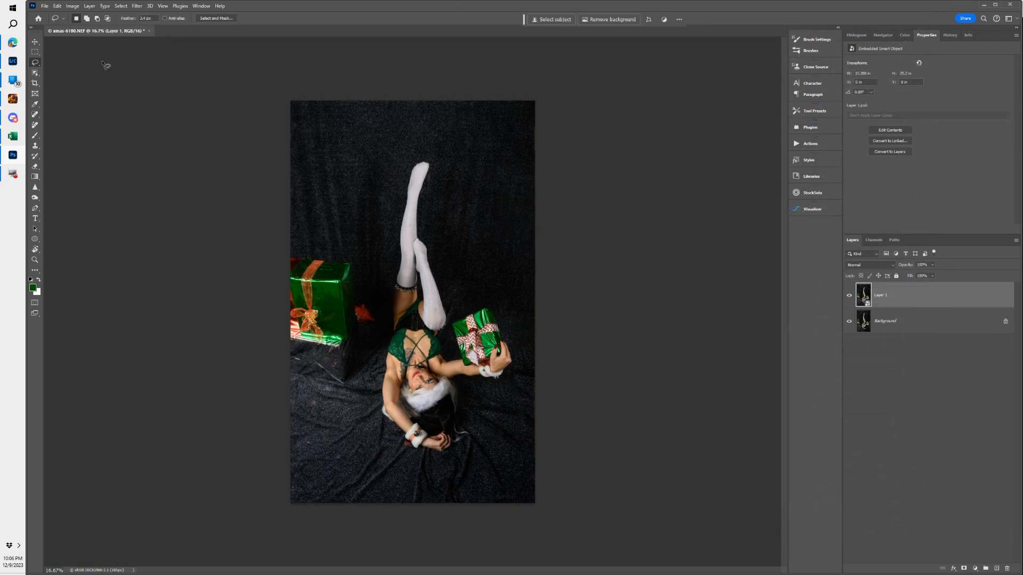
- Open the Camera Raw Filter on Layer 1 and create an automatic background mask
click(137, 6)
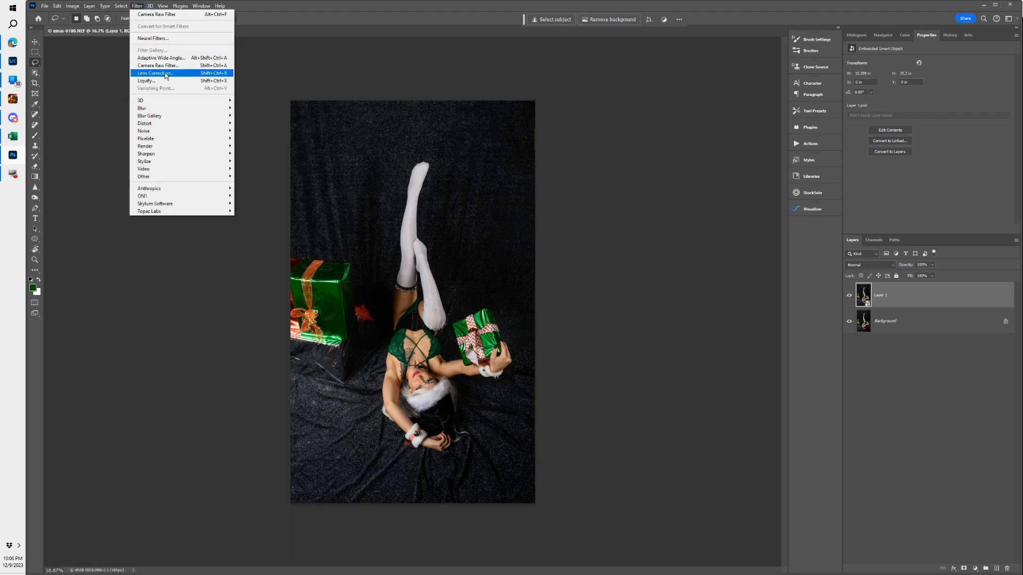
click(169, 66)
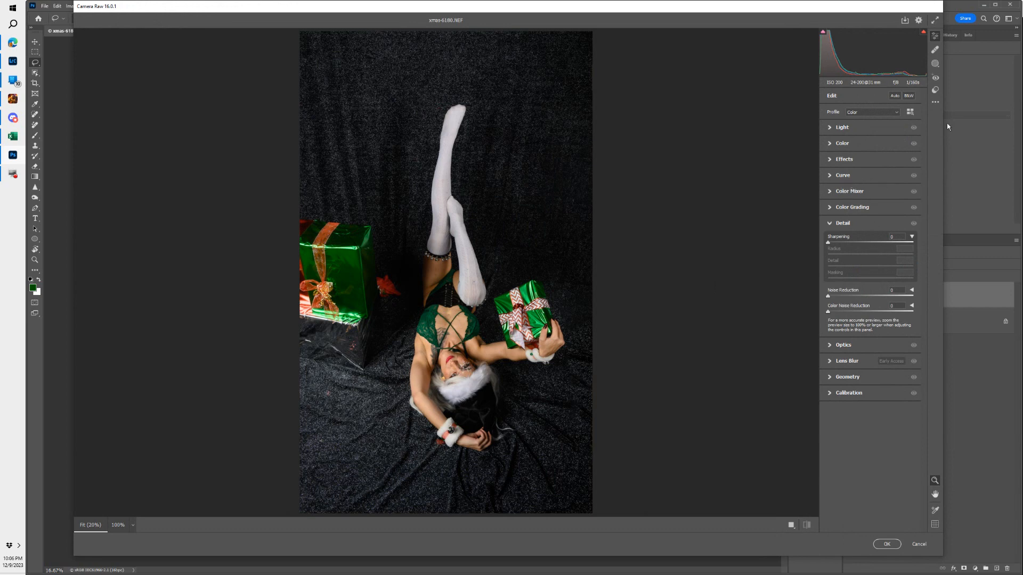
click(936, 64)
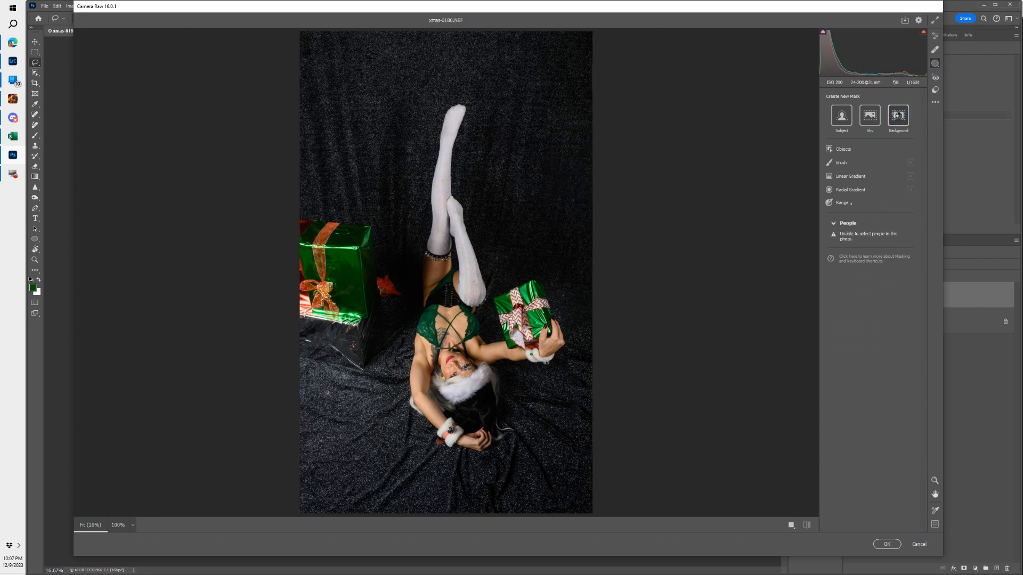
click(892, 114)
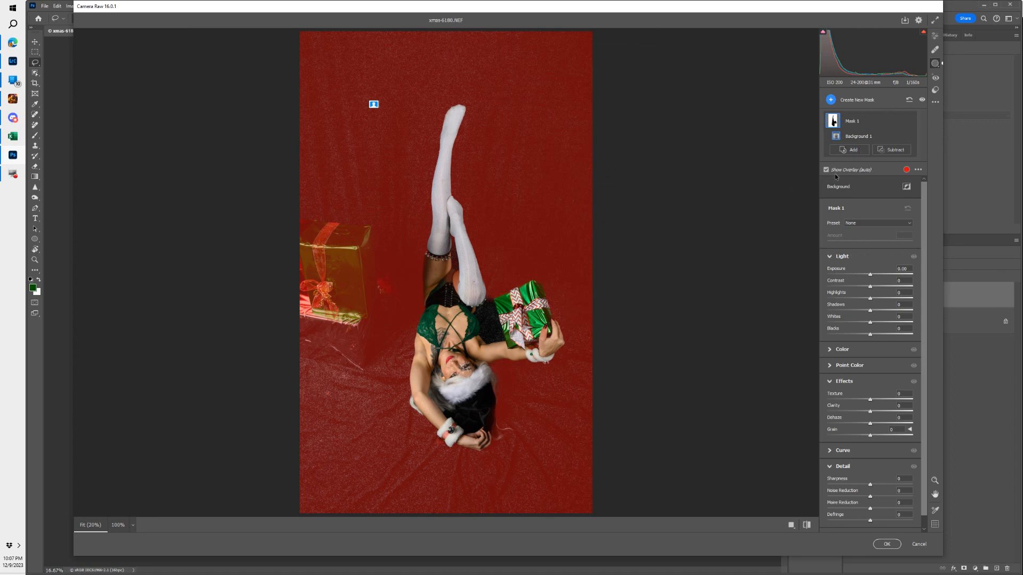
- Subtract the large gift box at the photo's left edge from the background mask, using a soft brush with Flow 100
click(895, 151)
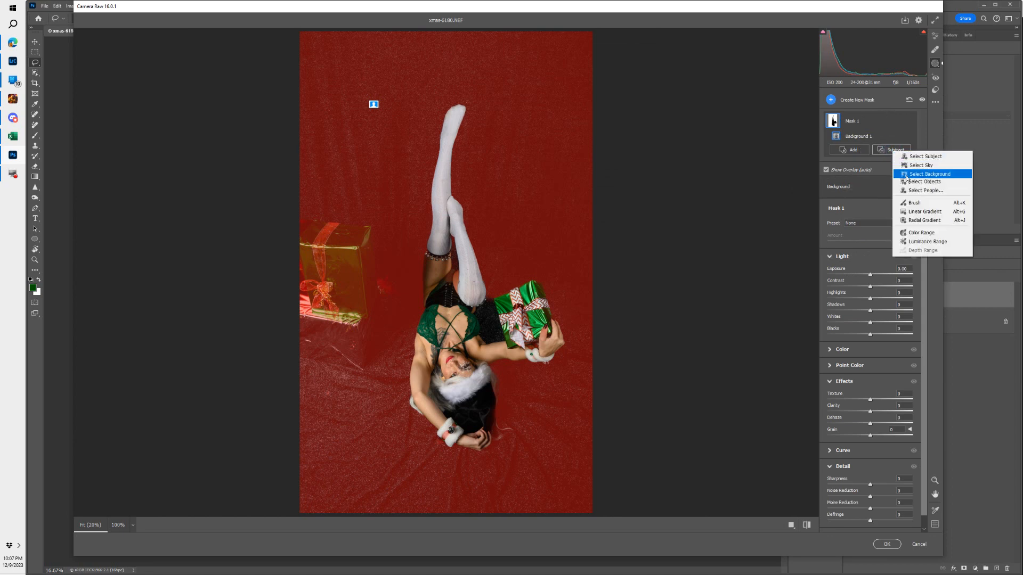
click(920, 204)
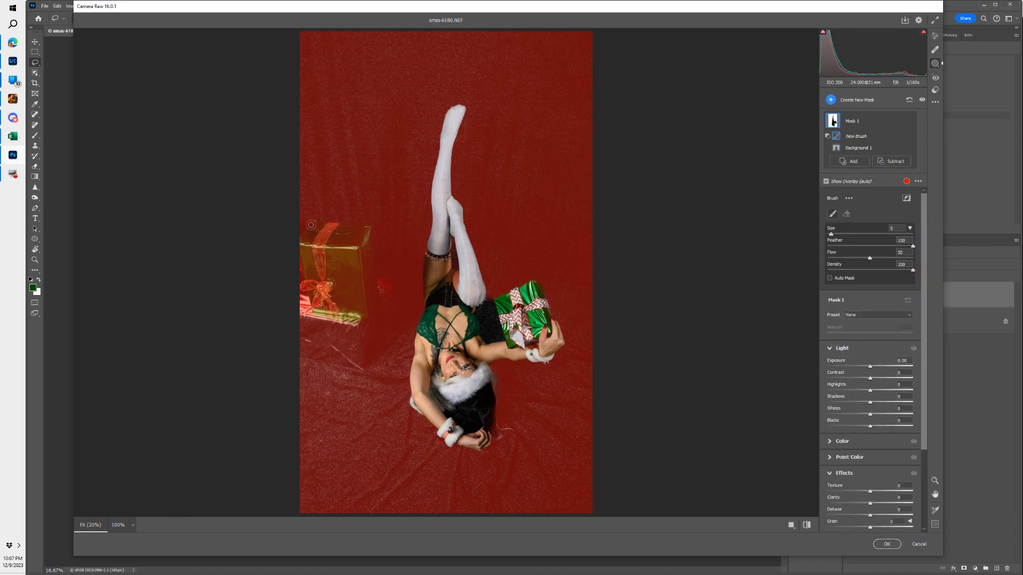
drag(353, 245, 357, 308)
right_click(362, 279)
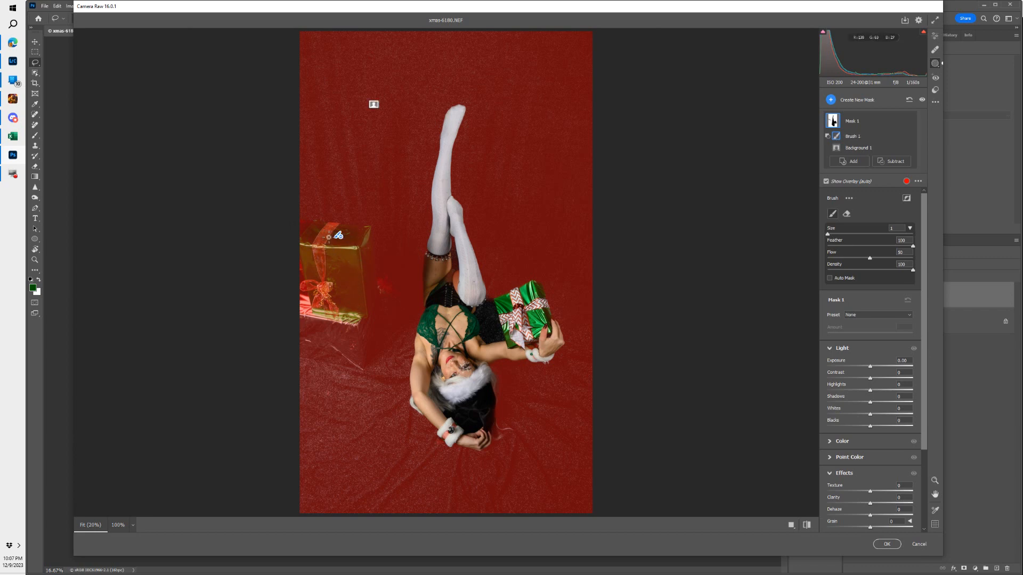
scroll(319, 231, up, 3)
mouse_move(312, 233)
mouse_down()
mouse_move(290, 228)
mouse_move(331, 226)
mouse_move(352, 241)
mouse_move(340, 228)
mouse_move(312, 229)
mouse_up()
drag(870, 258, 927, 260)
mouse_move(314, 240)
mouse_down()
mouse_move(311, 227)
mouse_move(351, 234)
mouse_move(355, 267)
mouse_move(344, 237)
mouse_move(371, 253)
mouse_move(367, 305)
mouse_up()
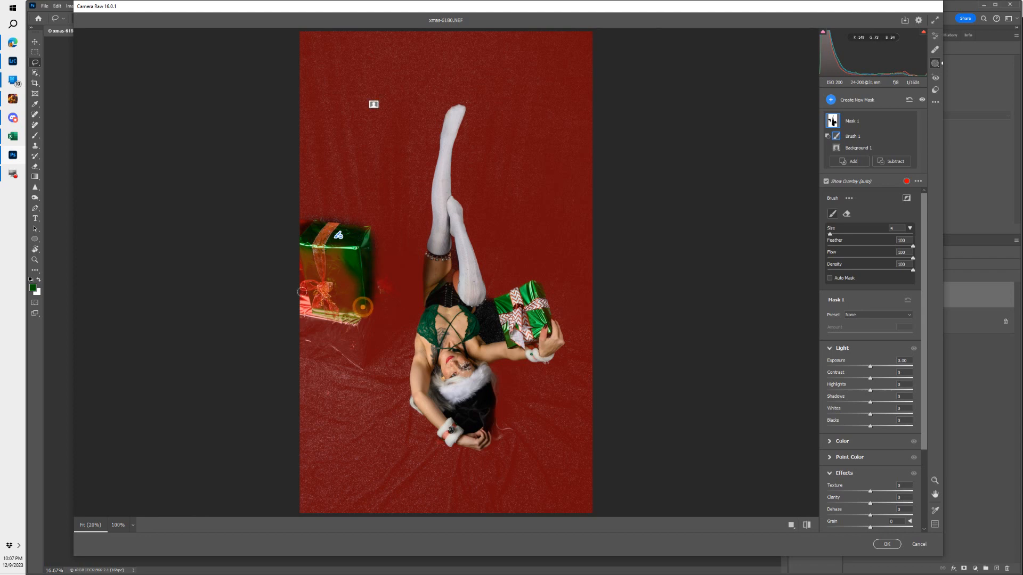
key(bracketleft)
mouse_move(341, 258)
mouse_down()
mouse_move(286, 256)
mouse_move(336, 257)
mouse_move(337, 283)
mouse_move(352, 289)
mouse_move(309, 311)
mouse_move(318, 305)
mouse_move(354, 319)
mouse_move(362, 238)
mouse_move(366, 285)
mouse_move(362, 255)
mouse_move(310, 227)
mouse_move(296, 254)
mouse_move(341, 233)
mouse_up()
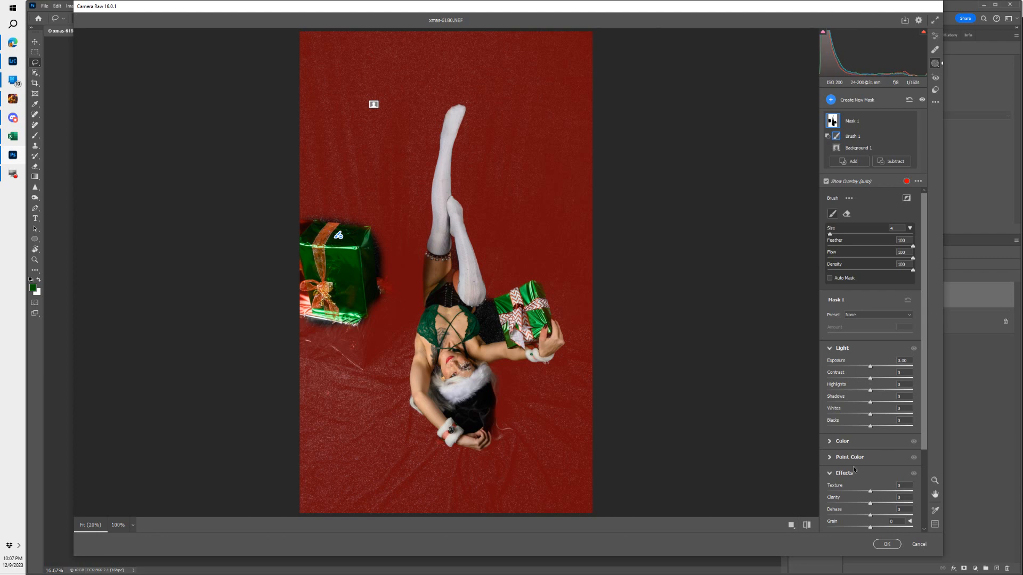
- Set the masked backdrop's Texture to +51 and Whites to +24, and lower its Blacks slightly
drag(872, 495, 895, 491)
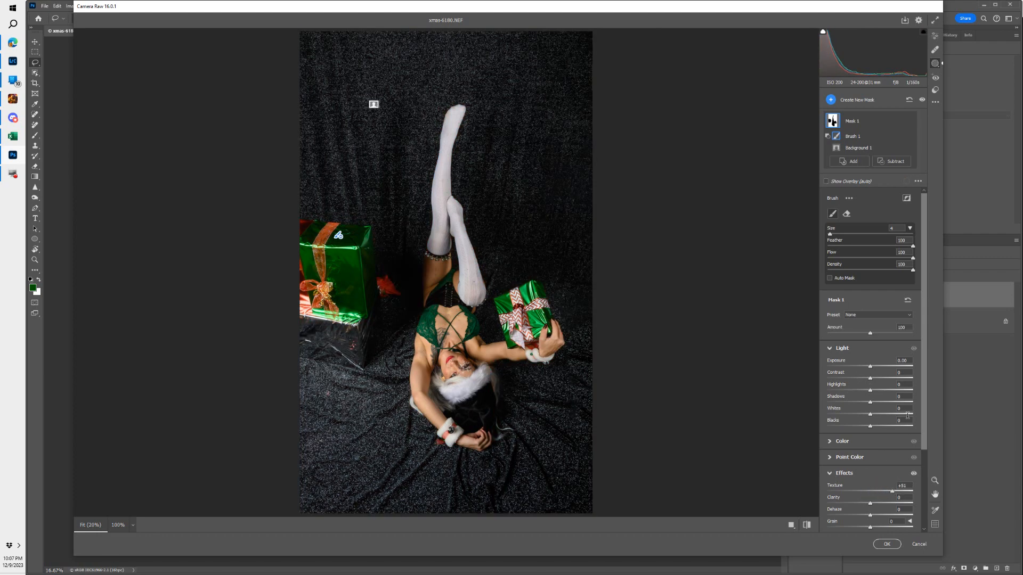
drag(870, 414, 859, 434)
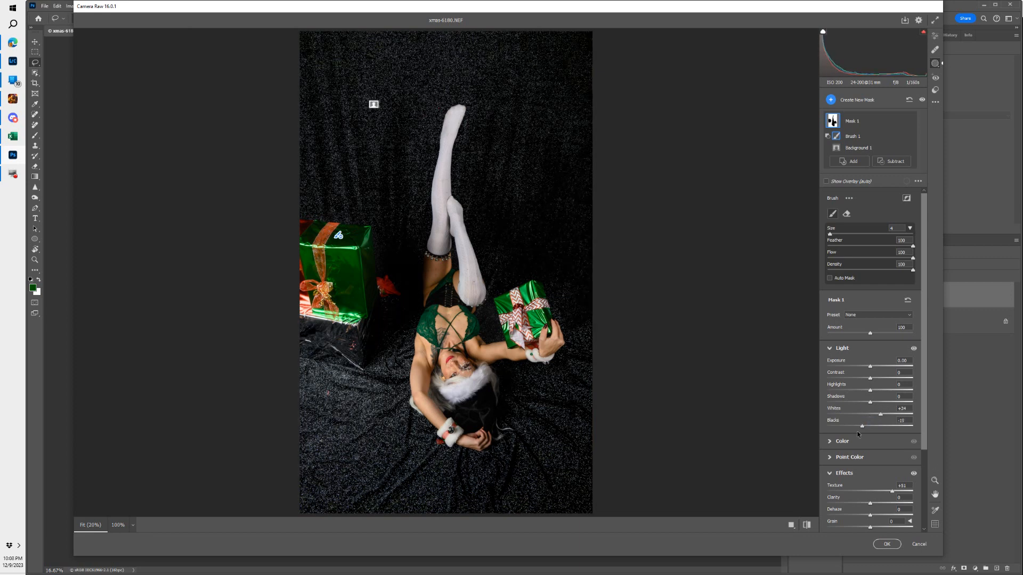
- Tint the masked backdrop with a bright green color at full saturation
click(830, 442)
scroll(834, 448, down, 2)
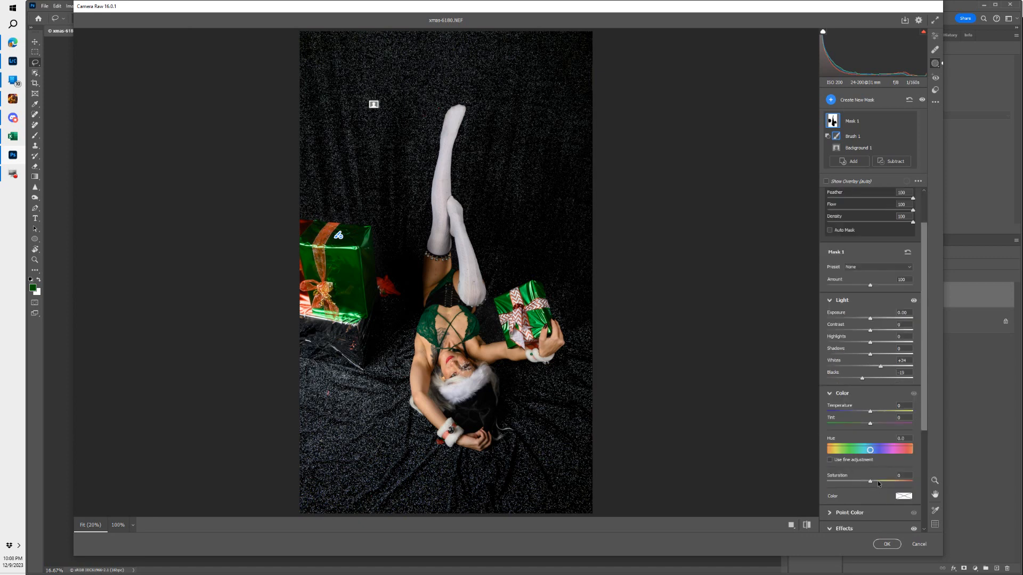
scroll(871, 410, down, 4)
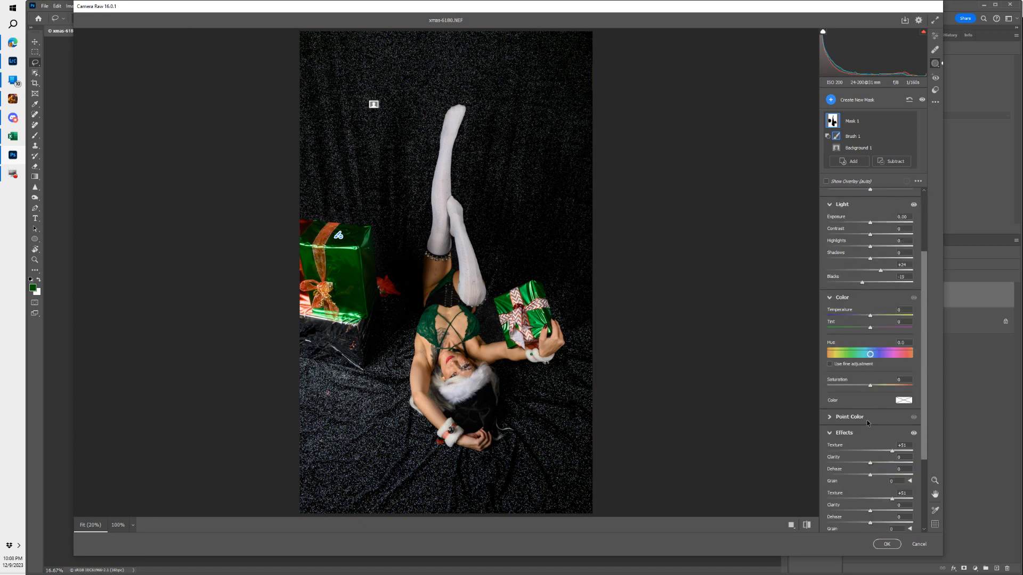
click(830, 419)
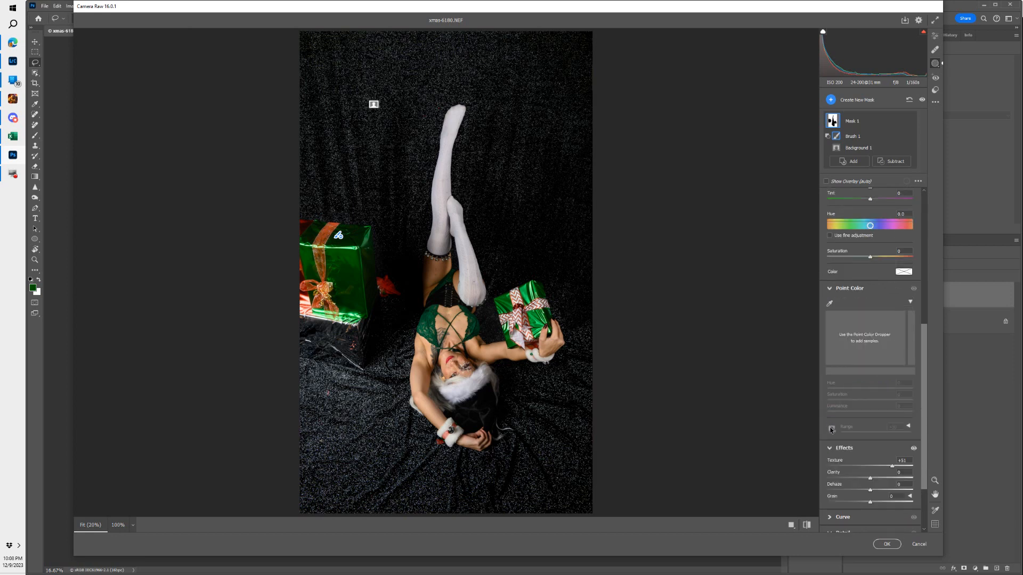
scroll(831, 429, down, 2)
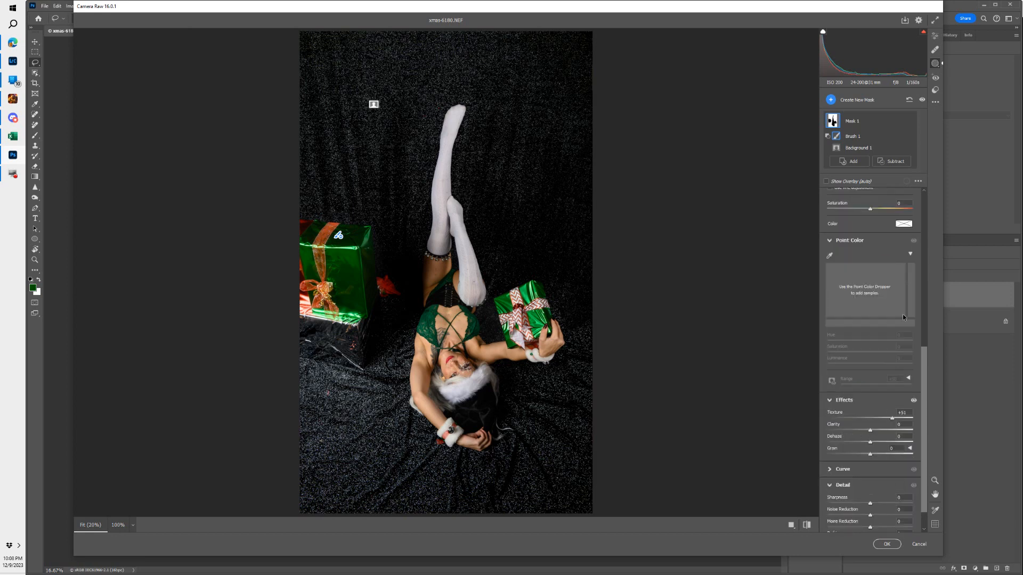
scroll(897, 261, up, 2)
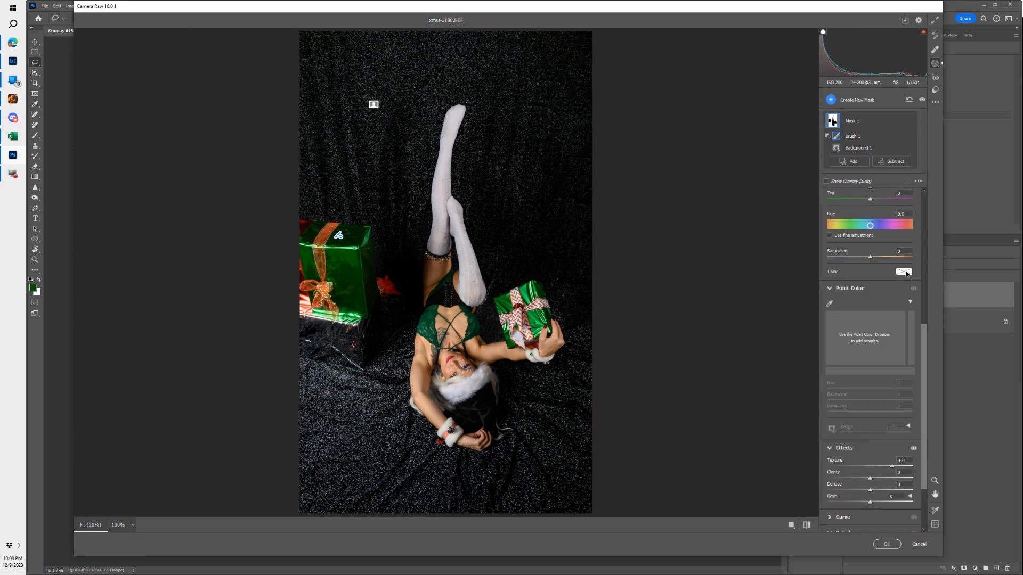
click(908, 274)
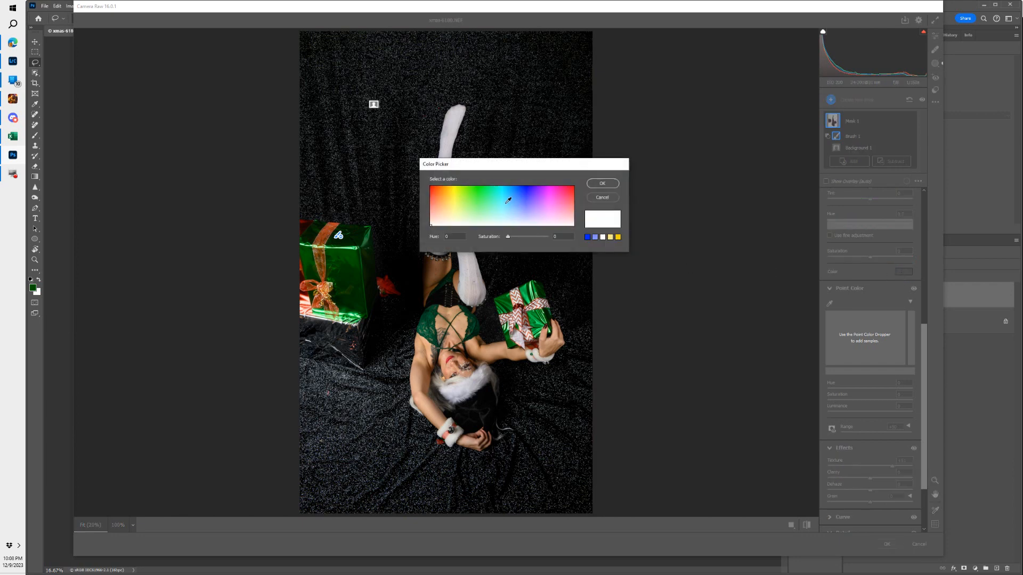
drag(484, 202, 477, 185)
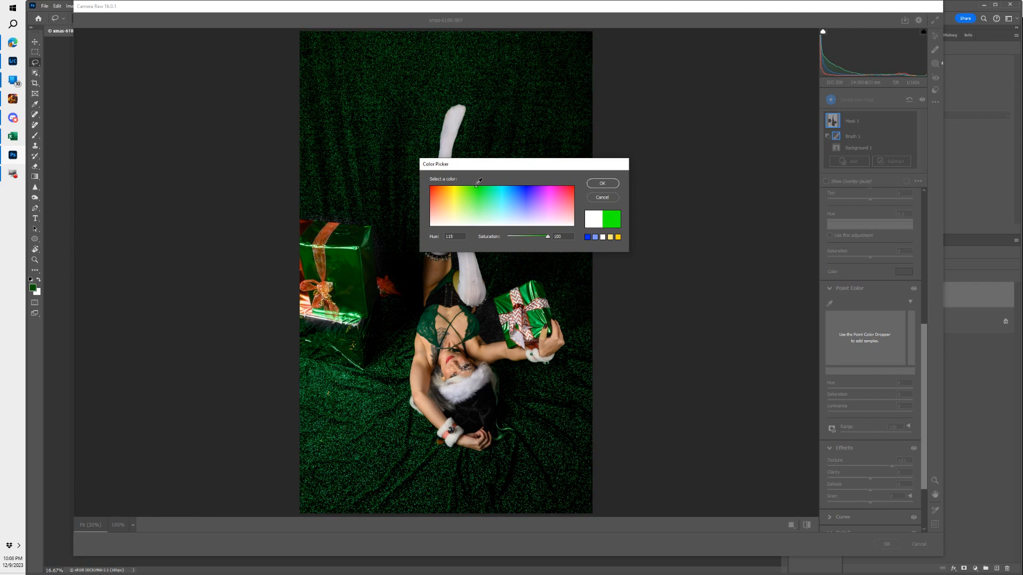
click(472, 186)
click(606, 185)
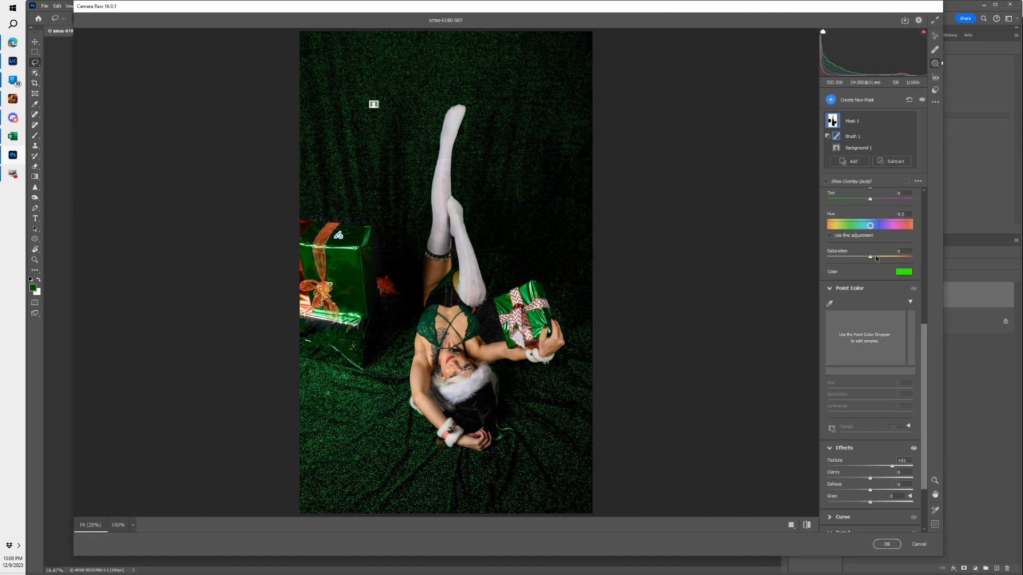
- Lower the masked backdrop's Saturation to mute the green and apply the Camera Raw Filter
drag(875, 257, 863, 255)
drag(849, 258, 850, 258)
click(886, 544)
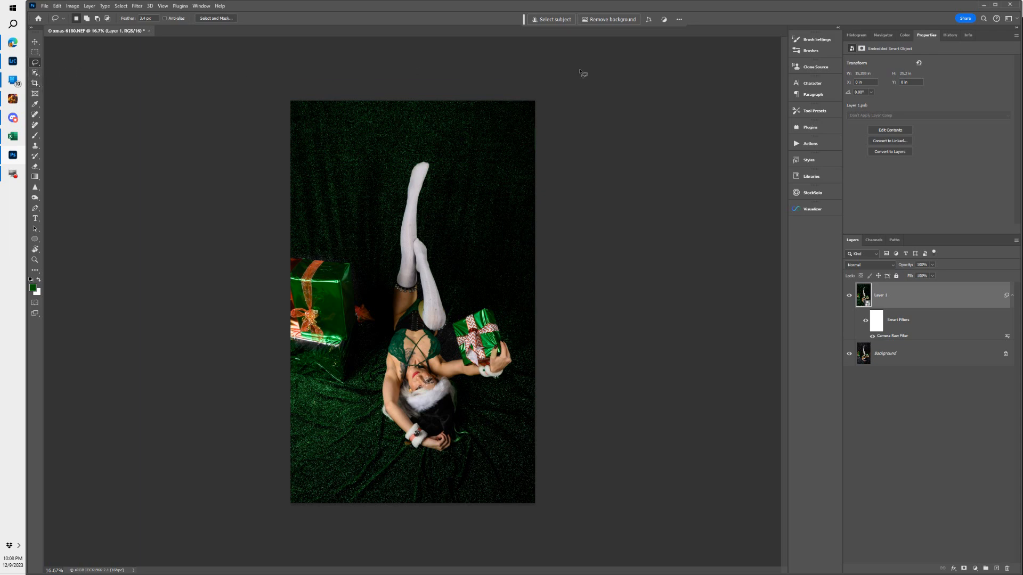
- Close the retouched Christmas portrait with its changes saved and switch to Lightroom Classic
click(149, 31)
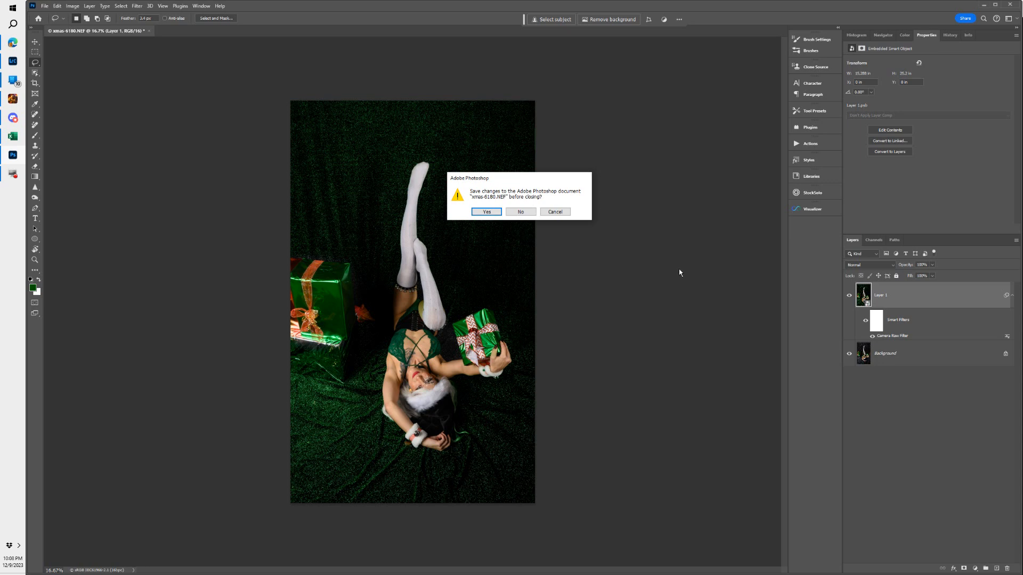
click(487, 213)
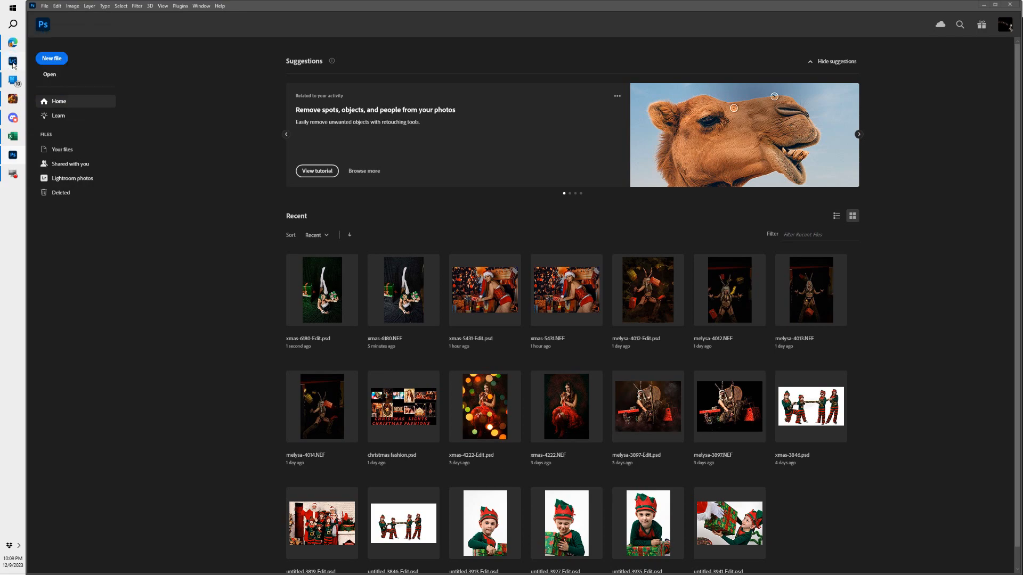
click(13, 61)
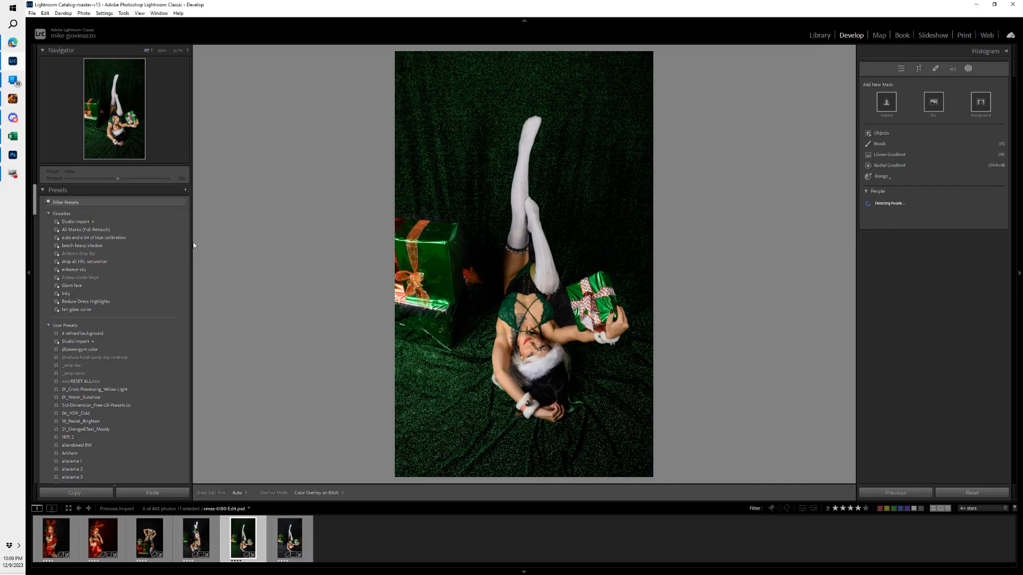
- Try to heal out the red paper scrap beside the large gift box with two Heal-mode brush spots
key(q)
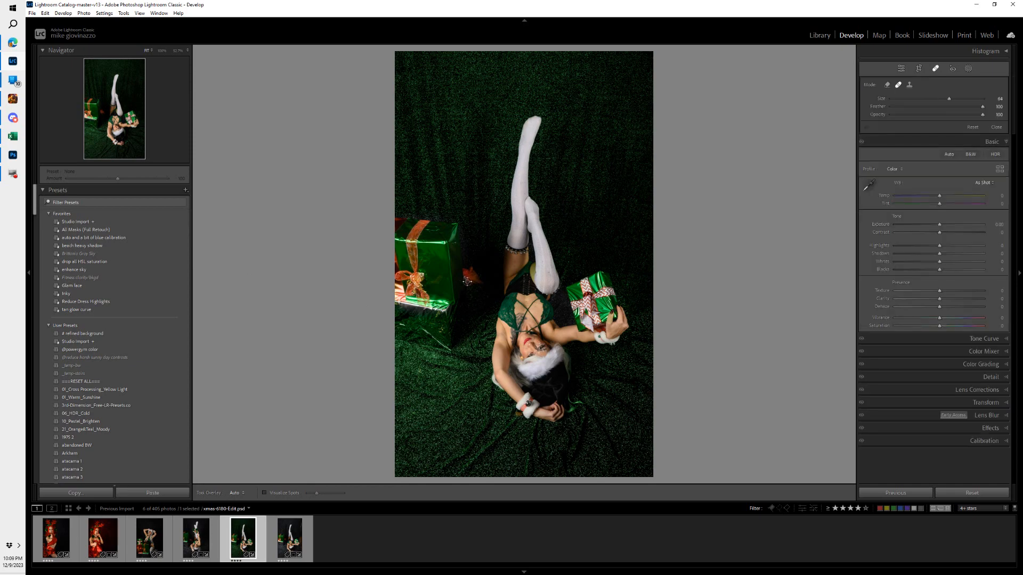
key(z)
key(z)
click(101, 111)
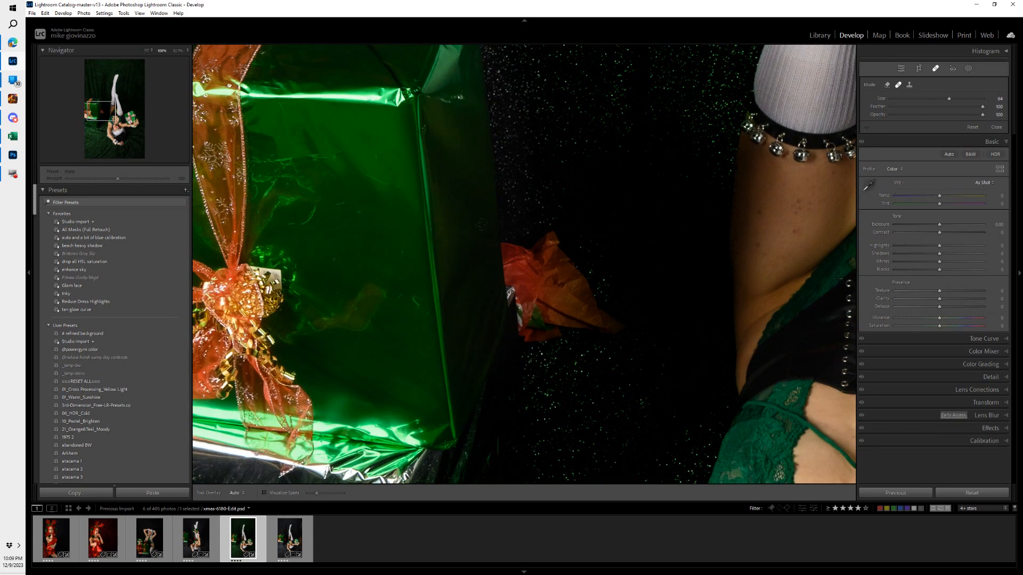
drag(498, 239, 511, 300)
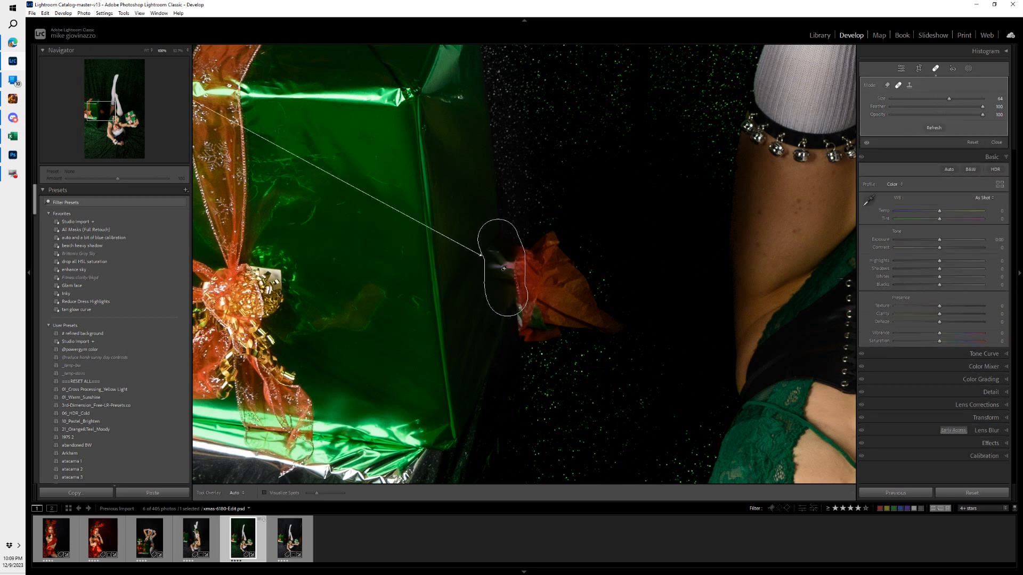
key(slash)
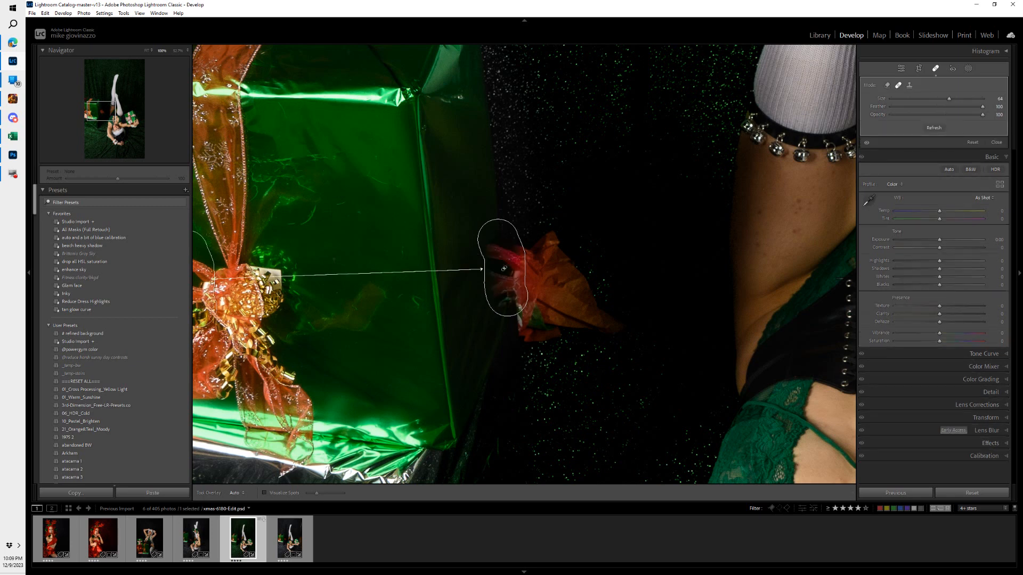
drag(209, 273, 501, 138)
mouse_move(598, 338)
mouse_down()
mouse_move(553, 235)
mouse_move(537, 265)
mouse_move(557, 354)
mouse_move(571, 338)
mouse_move(552, 320)
mouse_move(536, 336)
mouse_move(539, 324)
mouse_move(574, 292)
mouse_up()
mouse_move(509, 95)
mouse_down()
mouse_move(592, 103)
mouse_move(612, 121)
mouse_move(594, 117)
mouse_up()
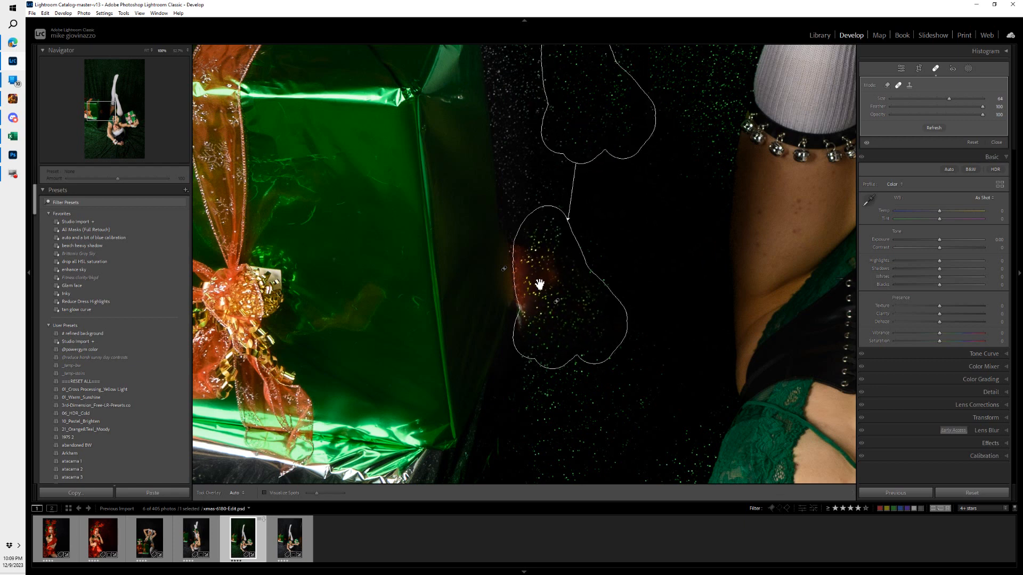
- Delete the healing spot at the red scrap's left edge and repaint it with its source on clean dark backdrop
key(z)
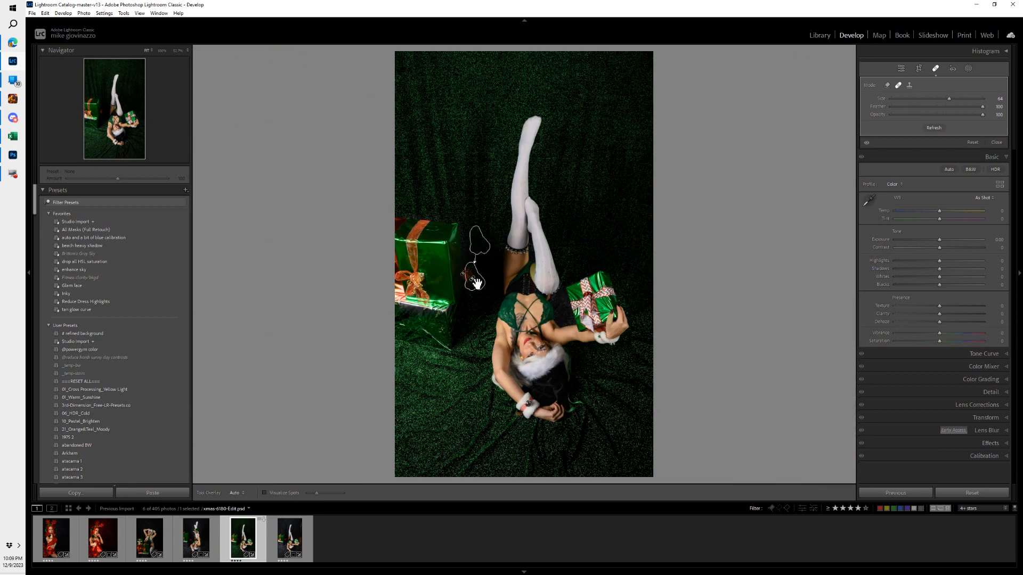
click(462, 275)
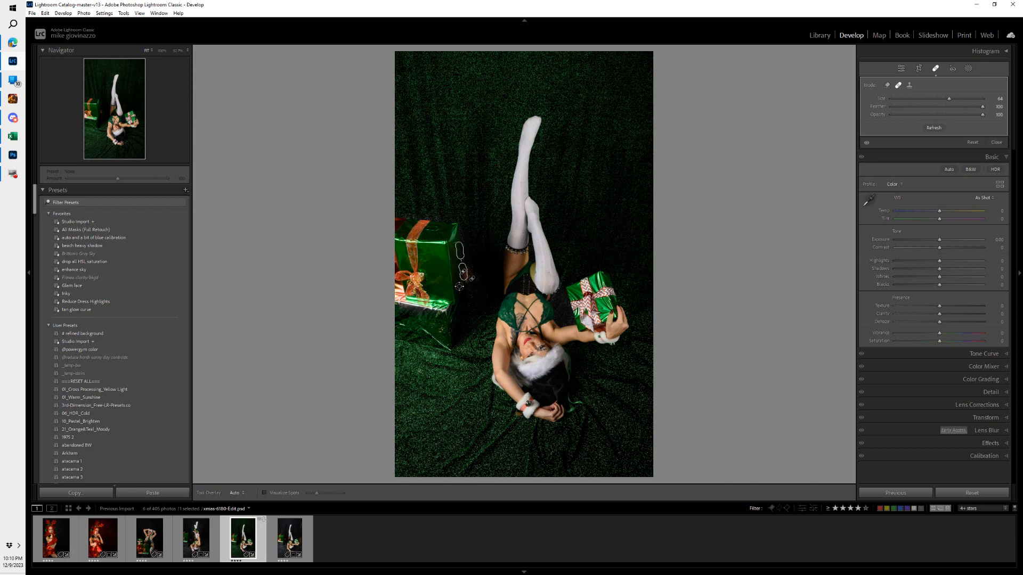
click(97, 113)
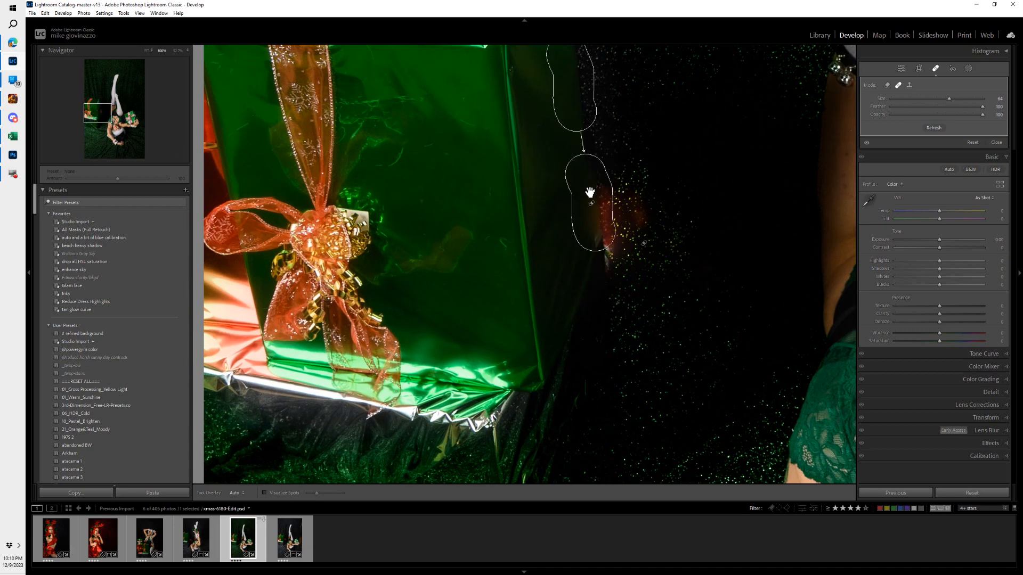
mouse_move(589, 192)
mouse_down()
mouse_move(591, 181)
mouse_move(594, 201)
mouse_move(612, 201)
mouse_move(656, 236)
mouse_up()
click(595, 212)
mouse_move(604, 216)
mouse_down()
mouse_move(596, 213)
mouse_move(612, 226)
mouse_move(588, 237)
mouse_move(616, 225)
mouse_move(596, 175)
mouse_up()
key(Delete)
drag(599, 255, 597, 189)
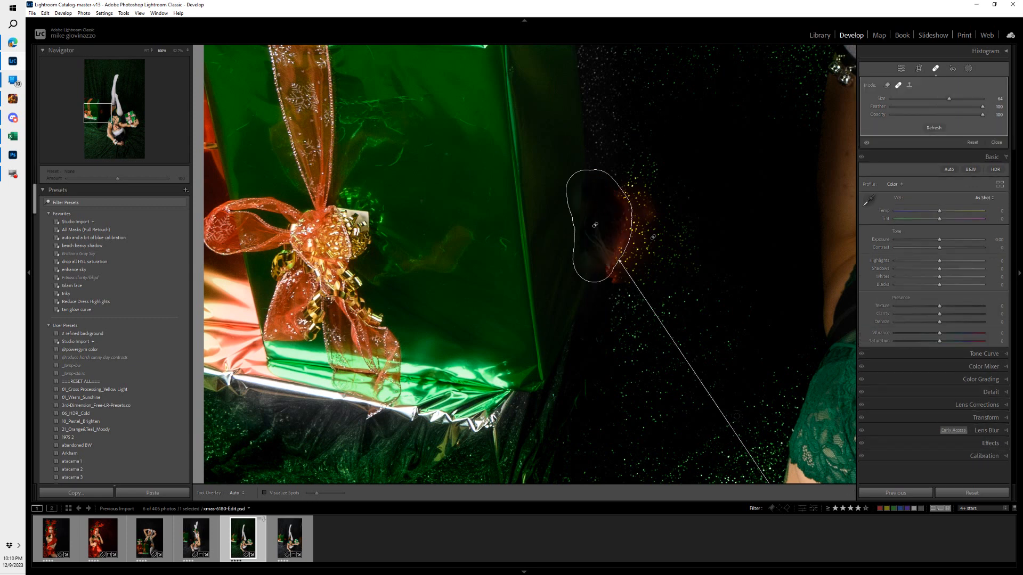
key(/)
mouse_move(842, 394)
mouse_down()
mouse_move(685, 187)
mouse_move(570, 101)
mouse_move(580, 96)
mouse_up()
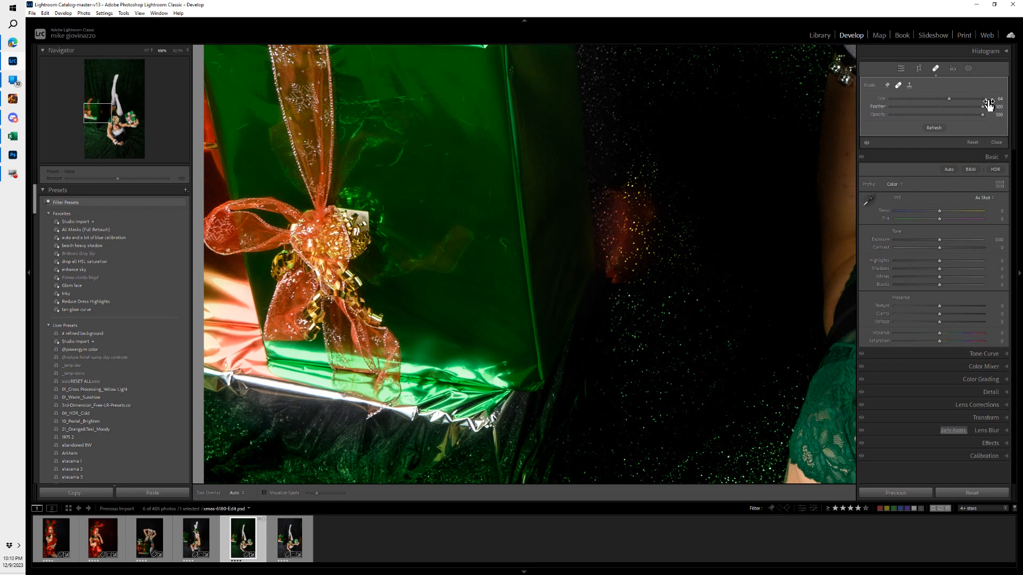
- Replace the healing spot over the red scrap with a Clone-mode spot that covers the paper with dark backdrop
click(910, 86)
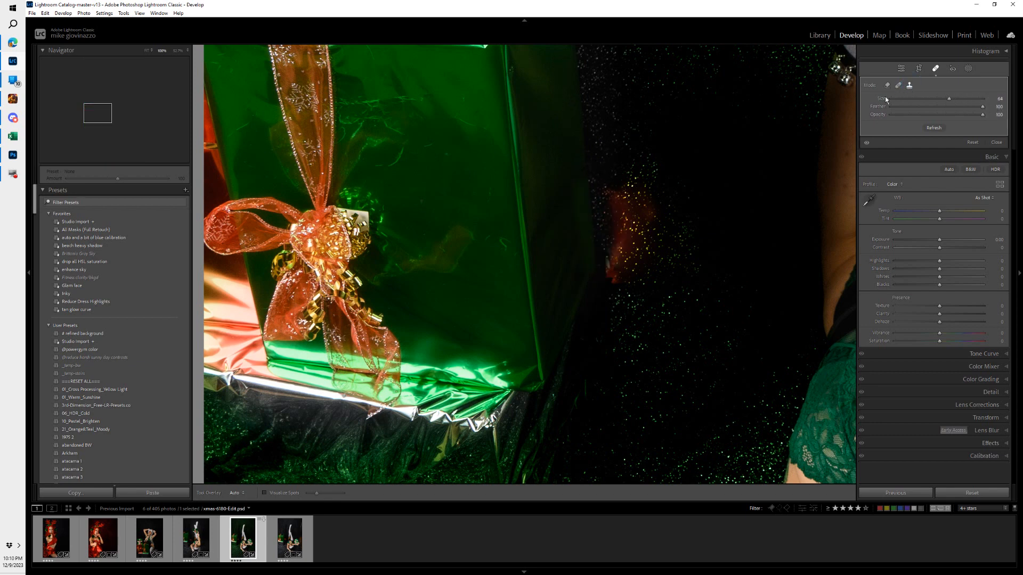
click(654, 234)
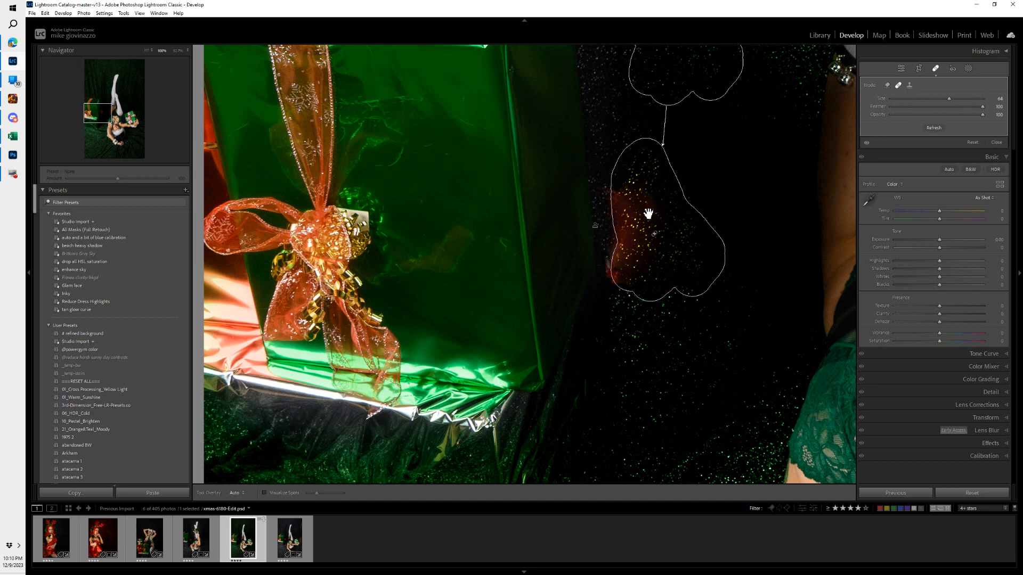
click(909, 85)
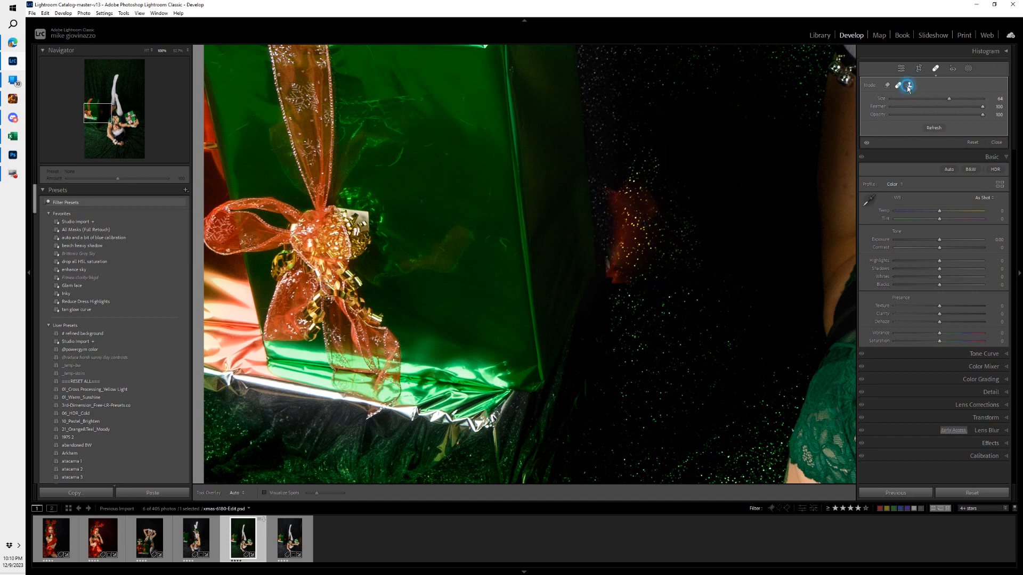
drag(640, 234, 651, 228)
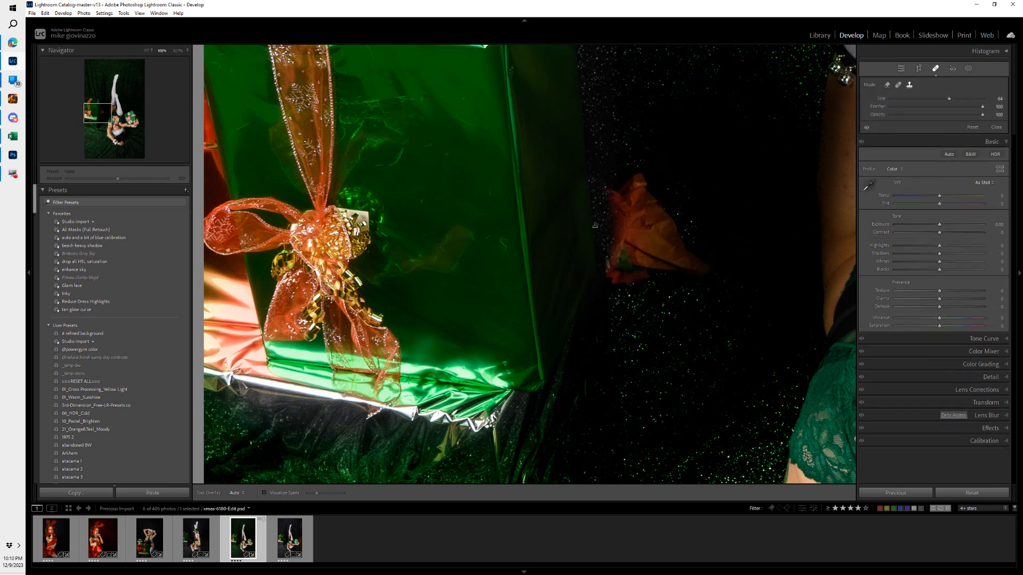
mouse_move(653, 241)
mouse_down()
mouse_move(707, 268)
mouse_move(686, 267)
mouse_move(706, 259)
mouse_move(647, 281)
mouse_move(652, 268)
mouse_move(635, 288)
mouse_move(621, 263)
mouse_move(621, 192)
mouse_move(640, 227)
mouse_move(631, 228)
mouse_move(628, 184)
mouse_move(641, 246)
mouse_move(647, 198)
mouse_move(659, 241)
mouse_move(652, 188)
mouse_move(684, 243)
mouse_move(691, 218)
mouse_move(697, 255)
mouse_move(692, 215)
mouse_move(642, 184)
mouse_move(665, 222)
mouse_up()
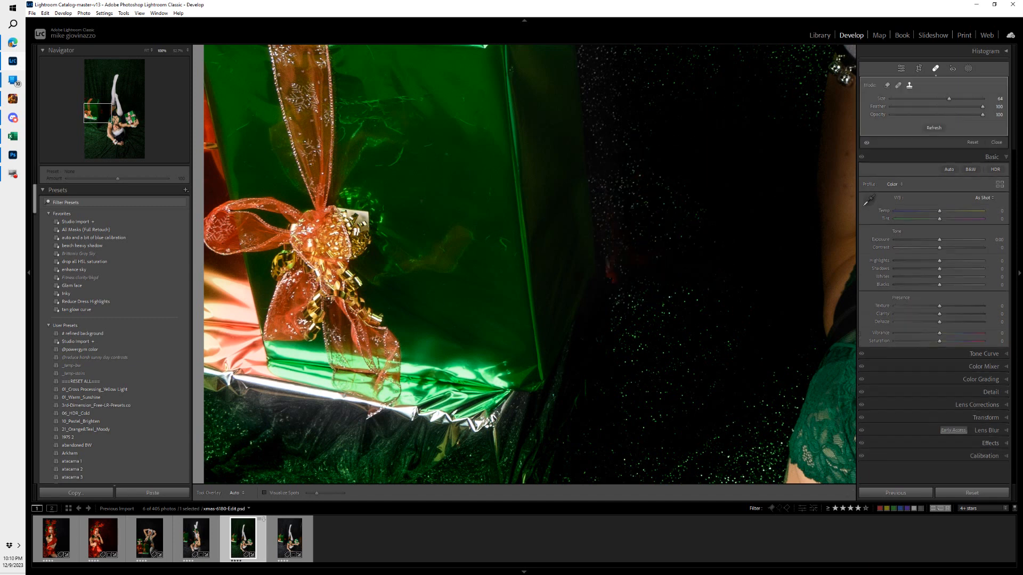
key(z)
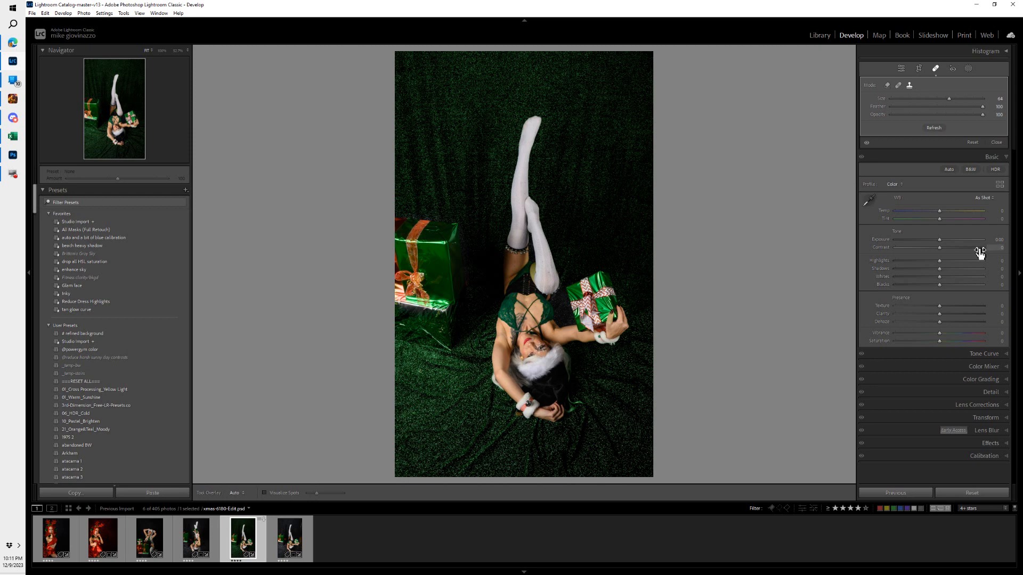
- Lower the photo's Exposure to −0.61, reduce Contrast slightly and warm the Temp to +3
mouse_move(939, 242)
mouse_down()
mouse_move(951, 247)
mouse_move(931, 248)
mouse_move(941, 248)
mouse_up()
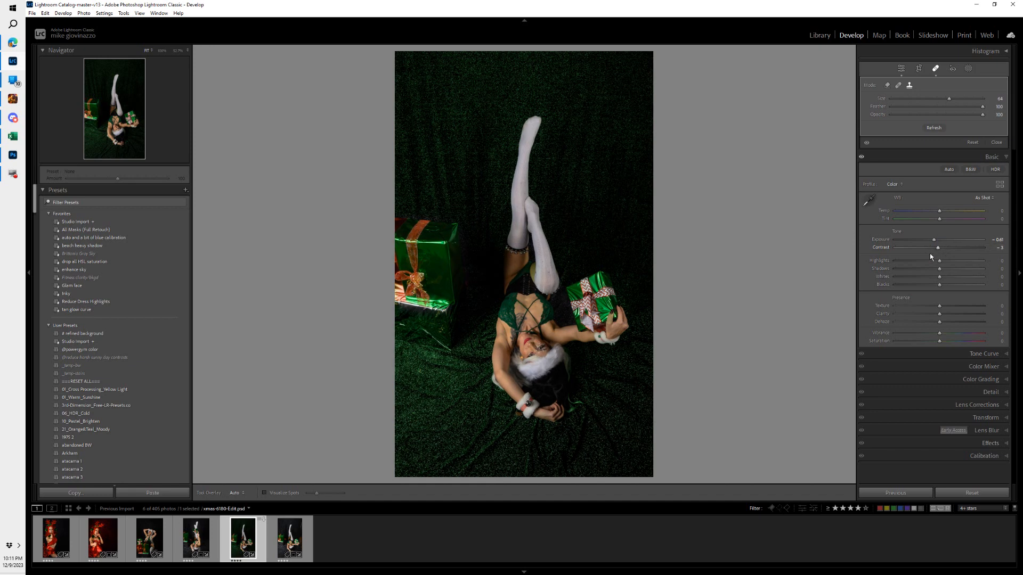
drag(941, 212, 942, 216)
- Crop away part of the empty backdrop above the raised foot and below the model, keeping the full width
key(r)
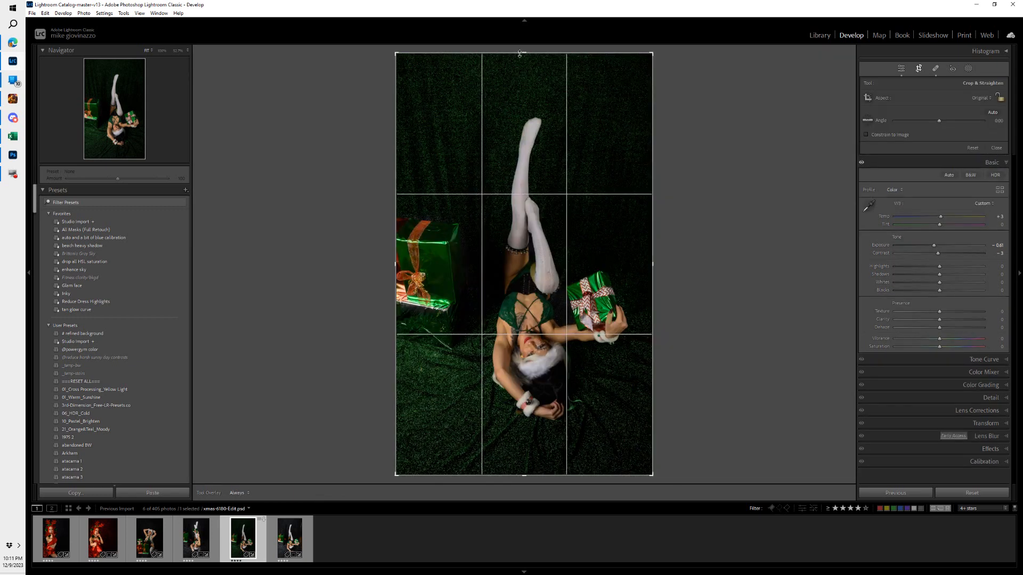
drag(520, 54, 522, 104)
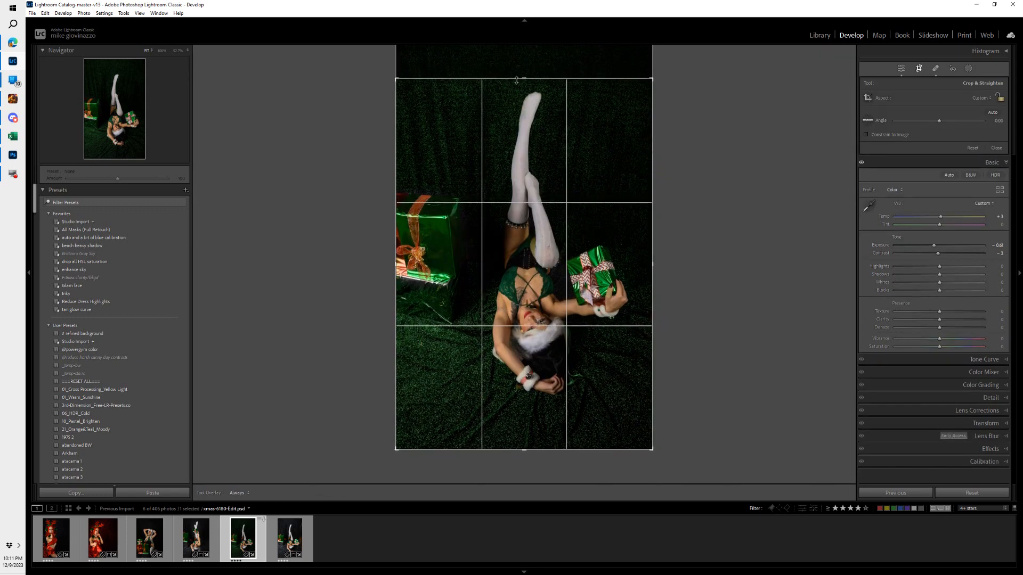
drag(526, 446, 537, 428)
key(Return)
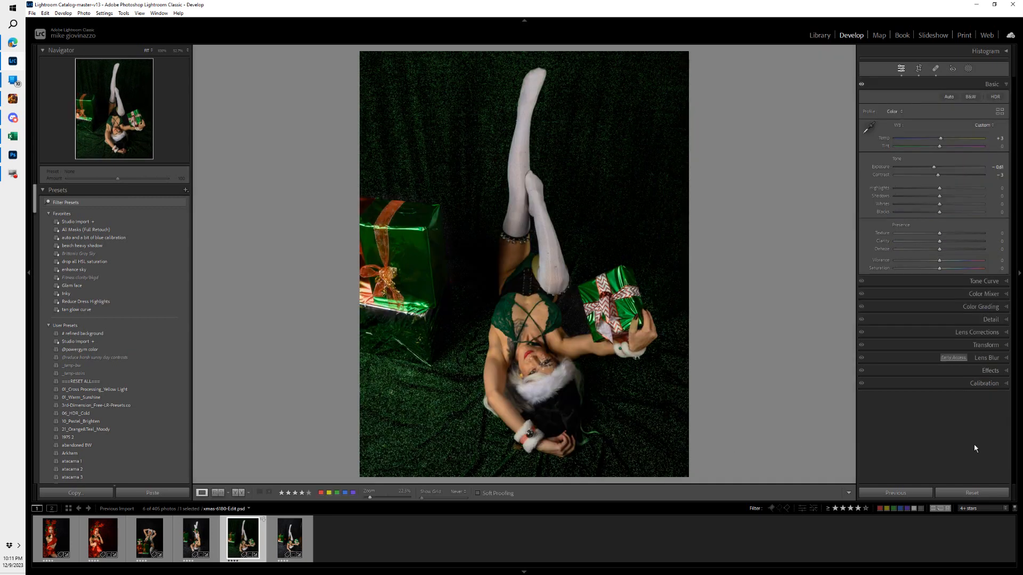
- Darken the photo's edges with a strong negative post-crop vignette Amount in the Highlight Priority style
click(1005, 372)
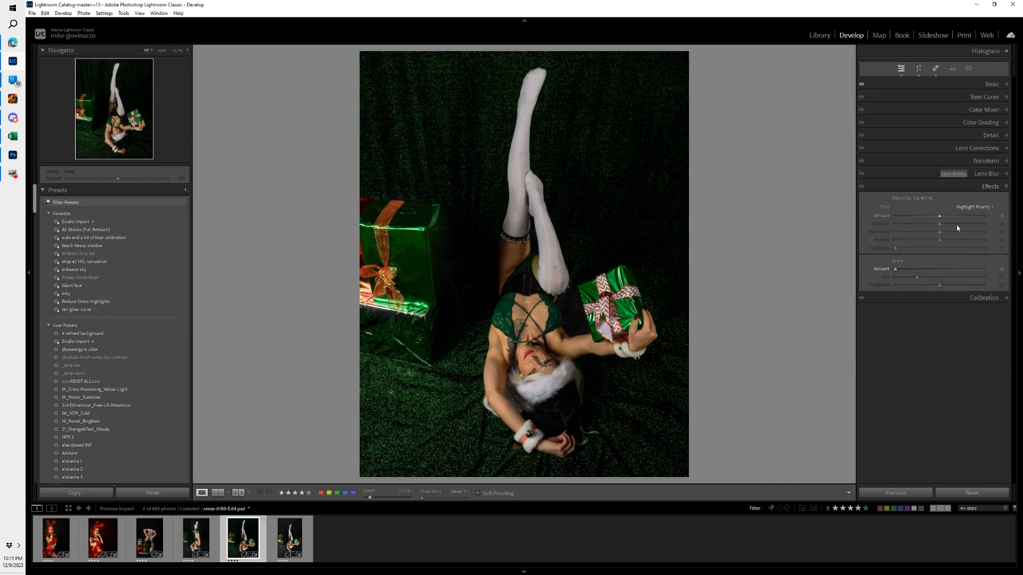
drag(939, 216, 910, 219)
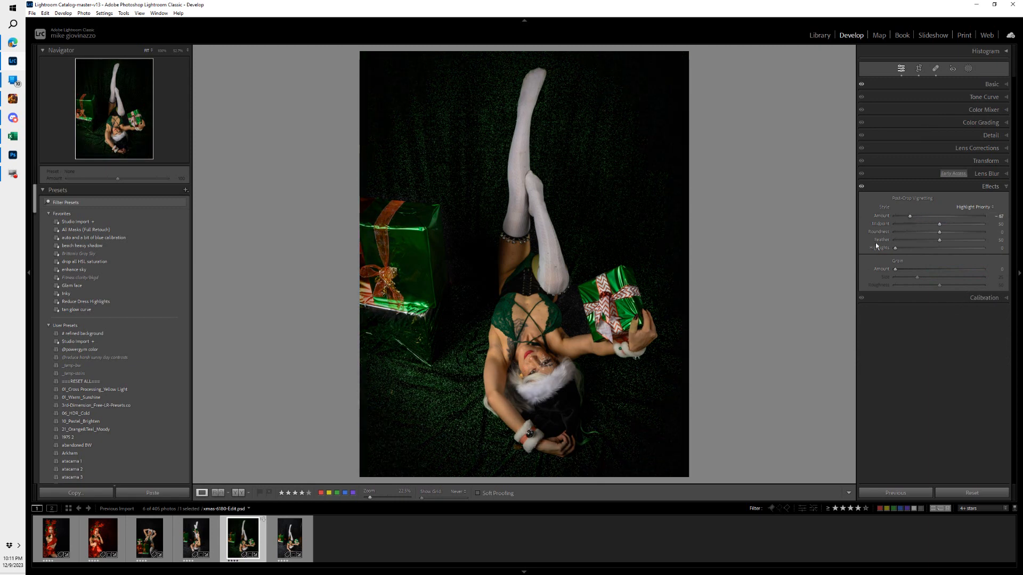